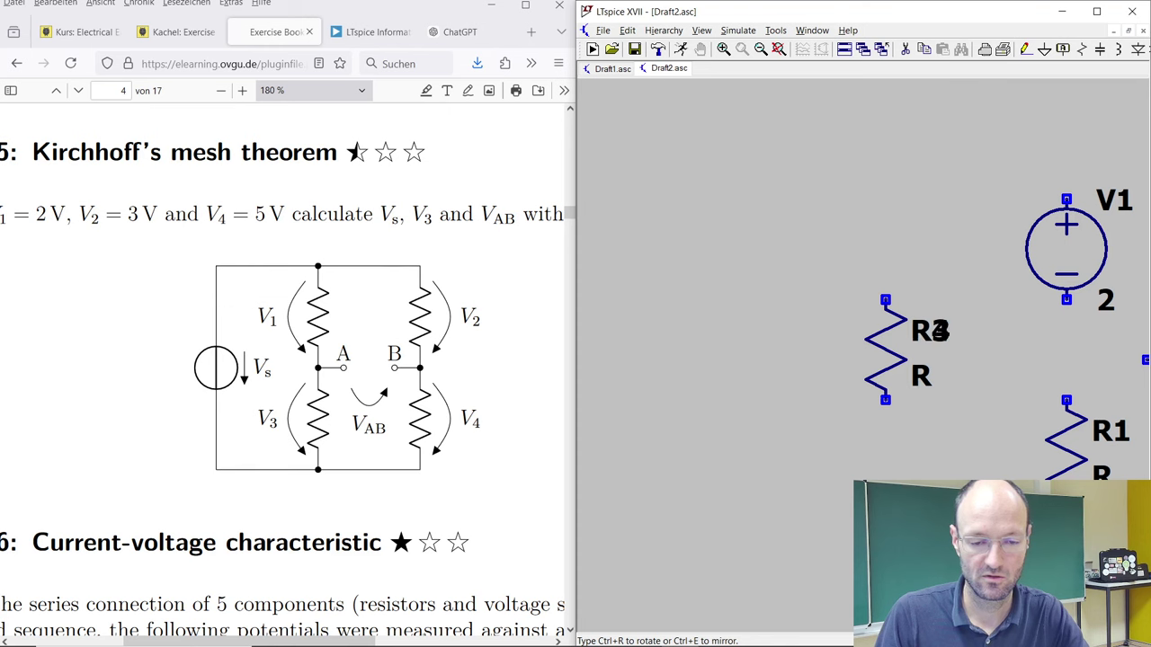
# - Set resistors R2, R1 and R3 each to a value of 1
pyautogui.press('Escape')
pyautogui.press('space')
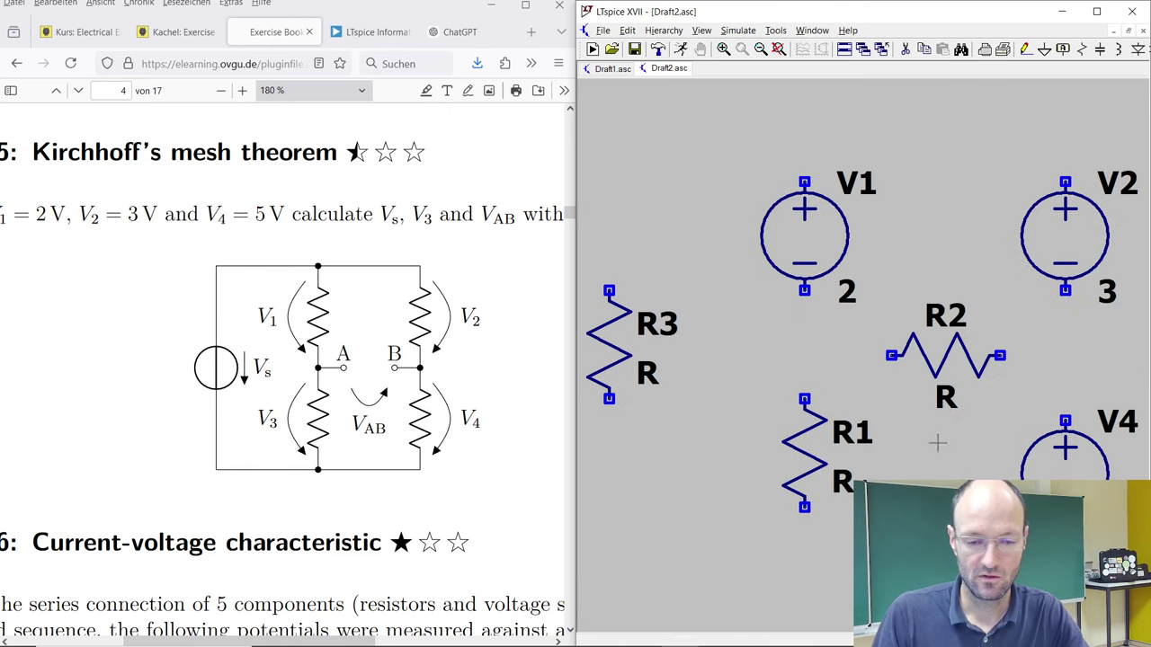
pyautogui.rightClick(942, 405)
pyautogui.write('1')
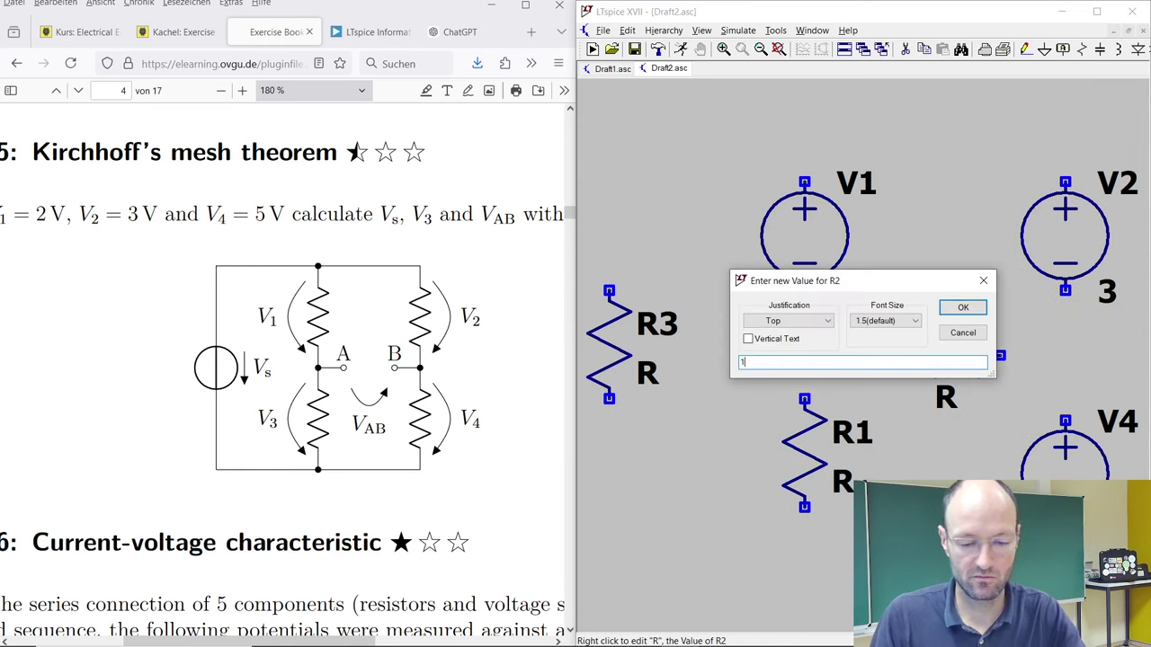
pyautogui.press('Return')
pyautogui.rightClick(827, 478)
pyautogui.write('1')
pyautogui.press('Return')
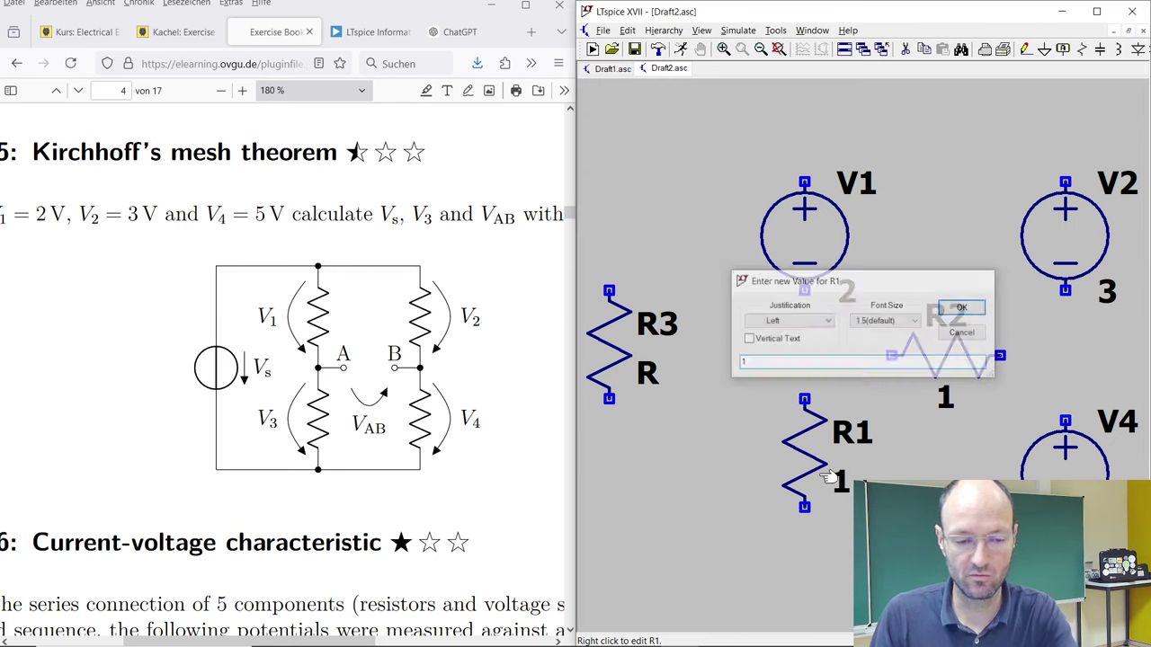
pyautogui.rightClick(646, 376)
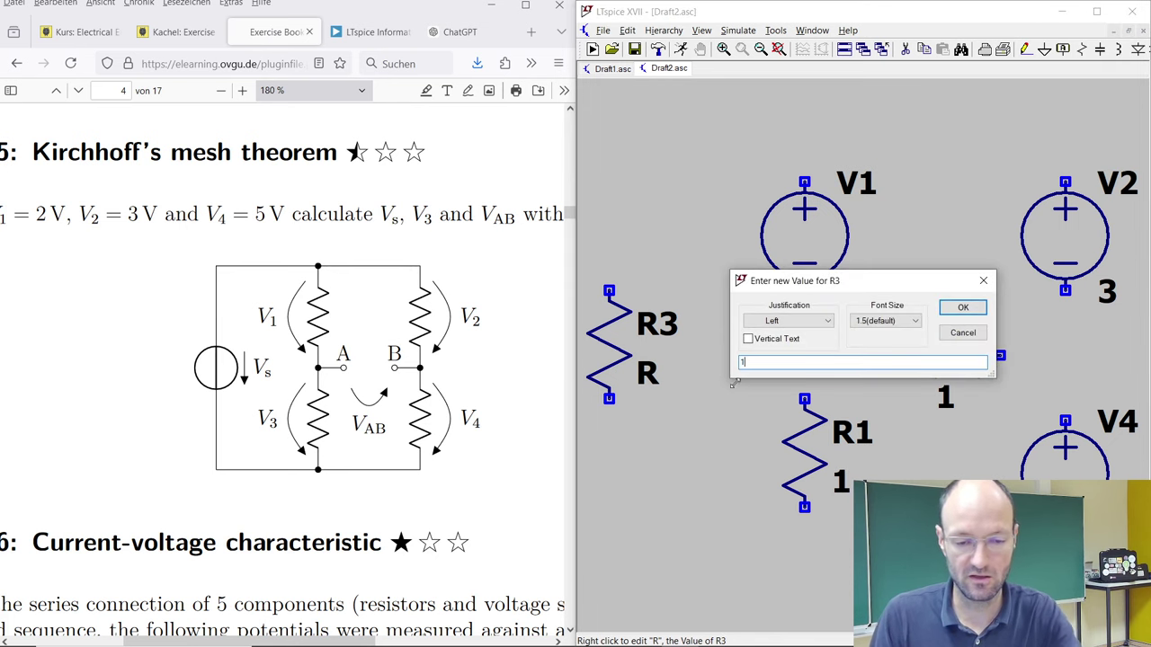
pyautogui.write('1')
pyautogui.press('Return')
# - Rename the resistors RAB, R3 and Rs and maximize the schematic window
pyautogui.rightClick(888, 347)
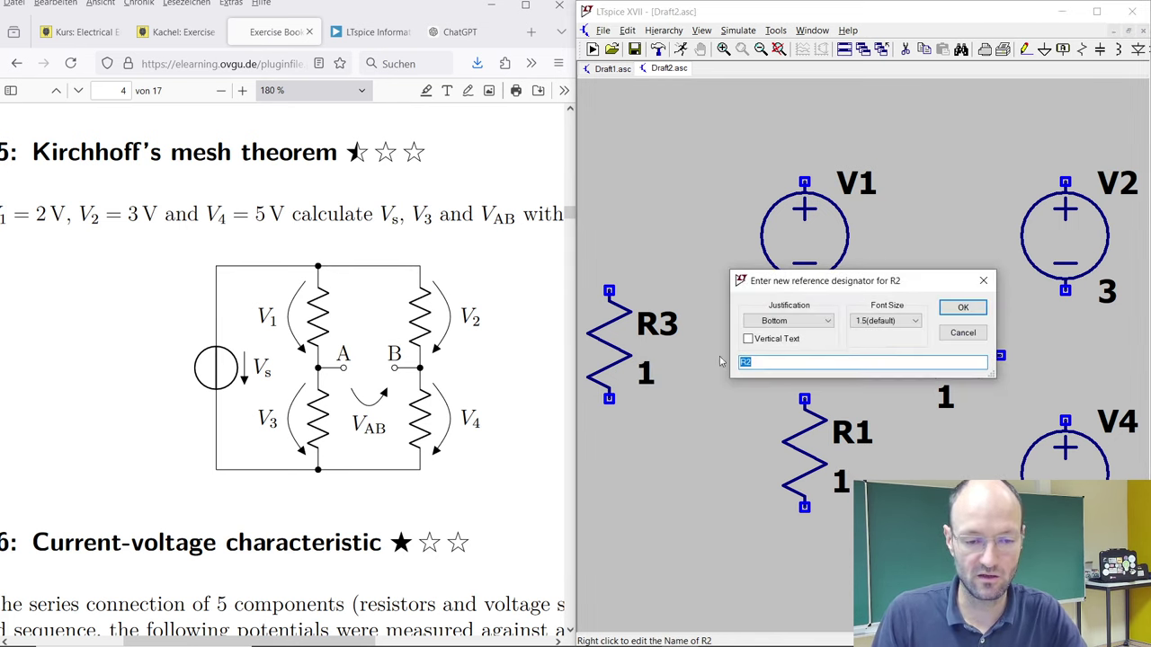
pyautogui.write('RAB')
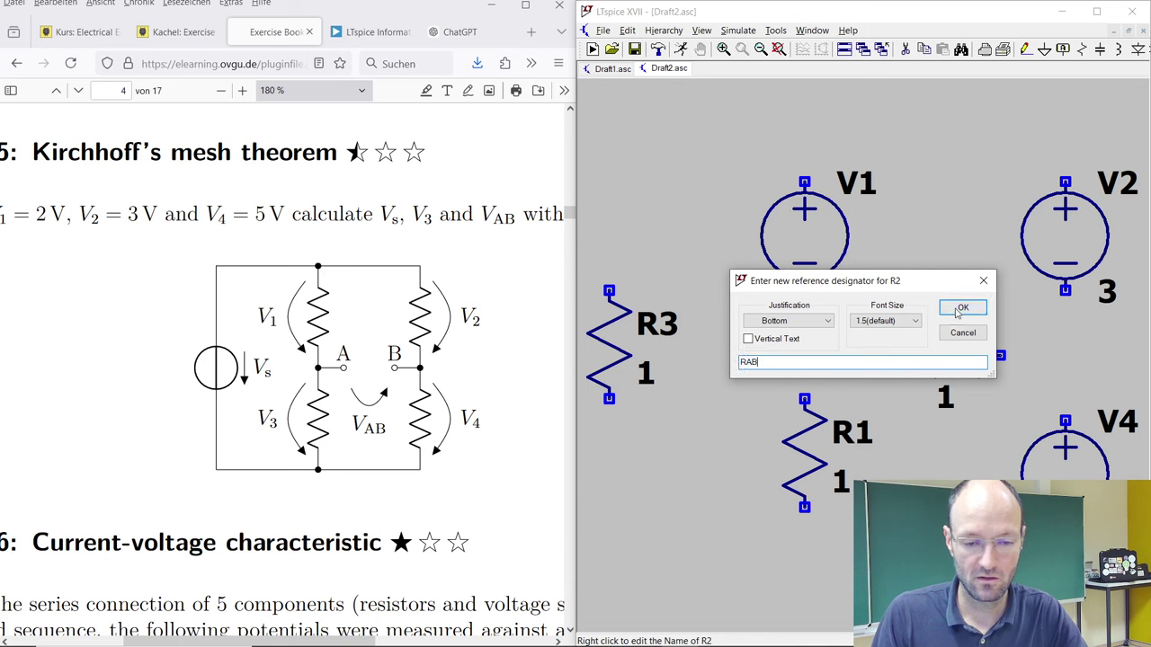
pyautogui.click(962, 307)
pyautogui.rightClick(842, 439)
pyautogui.write('R3')
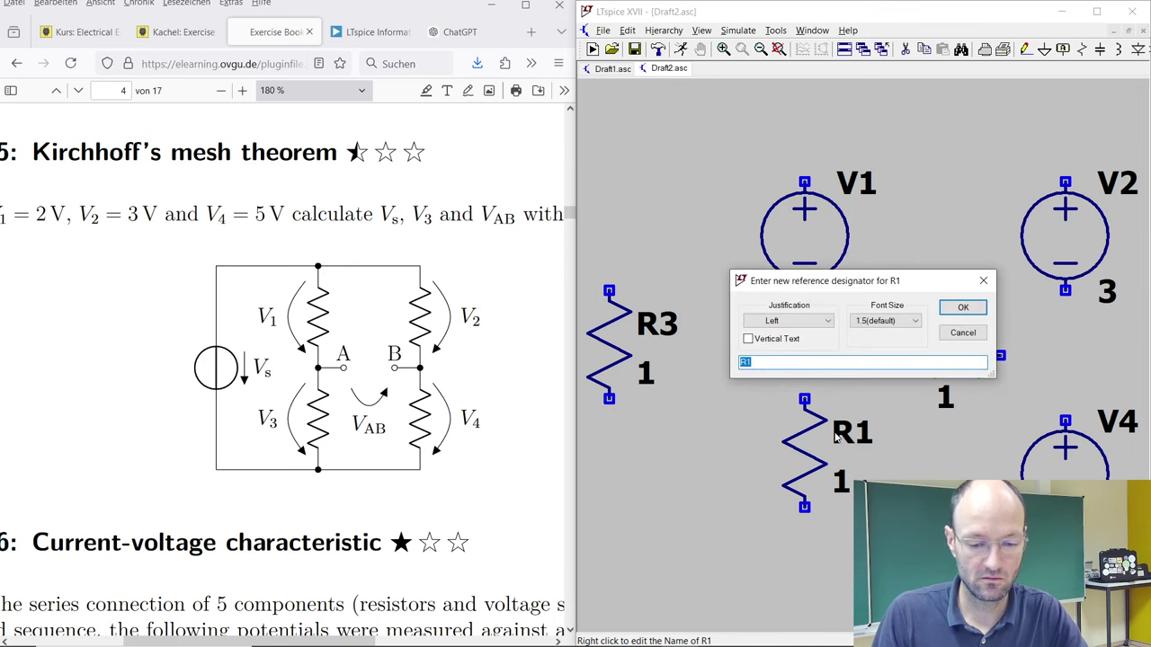
pyautogui.press('Return')
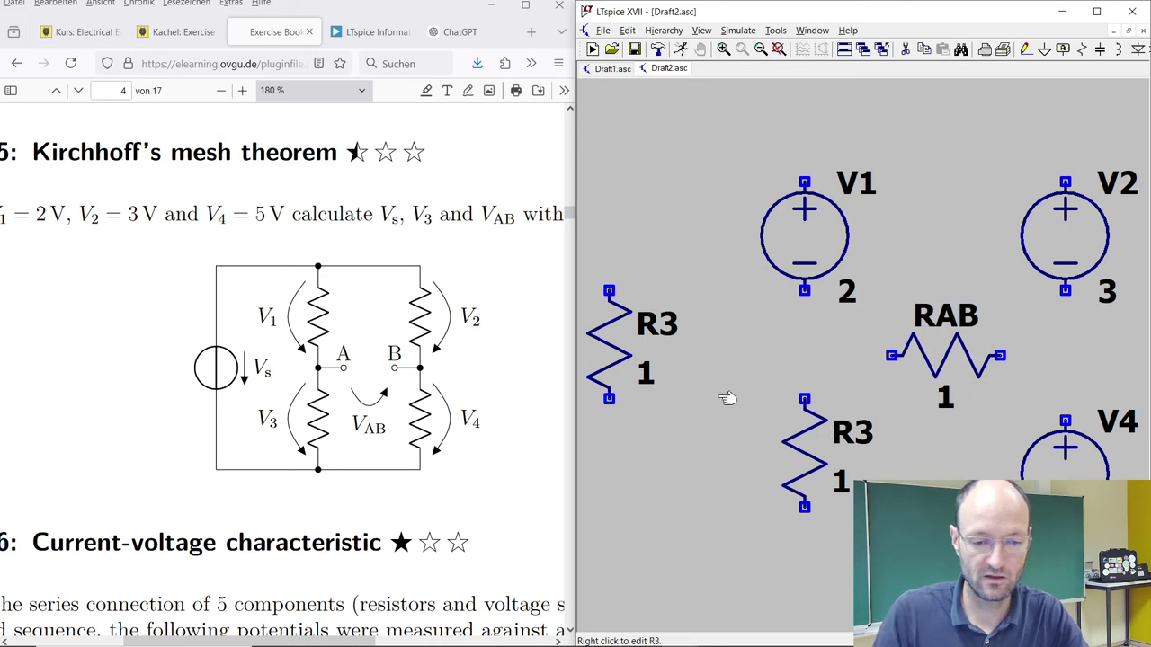
pyautogui.rightClick(836, 432)
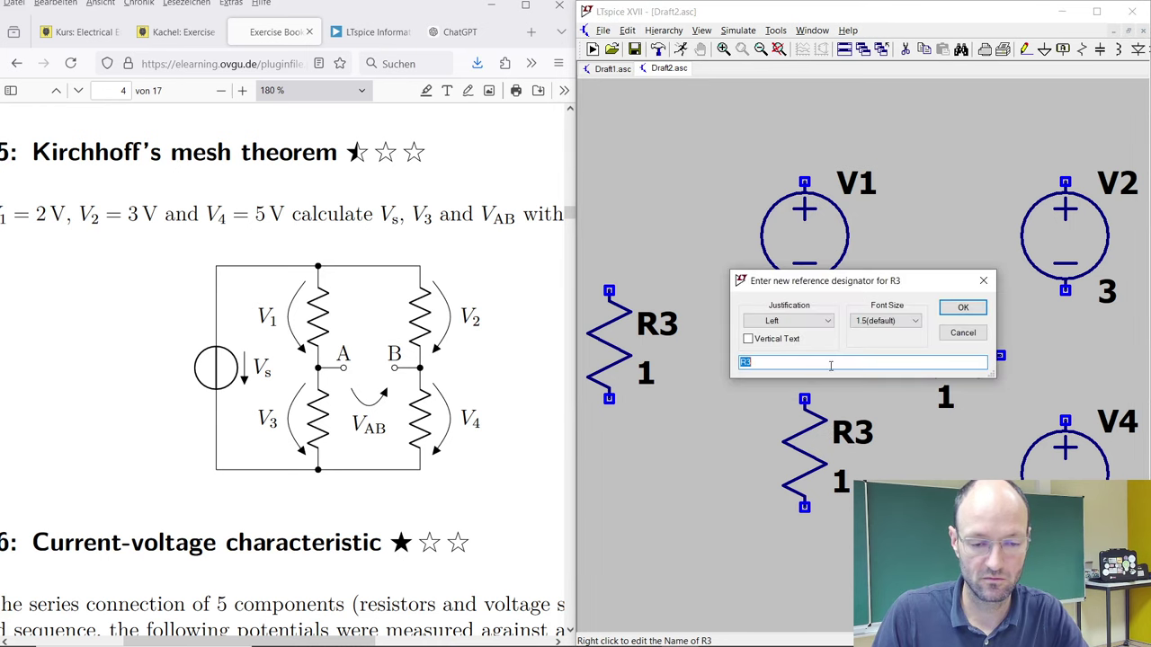
pyautogui.write('Rs')
pyautogui.press('Return')
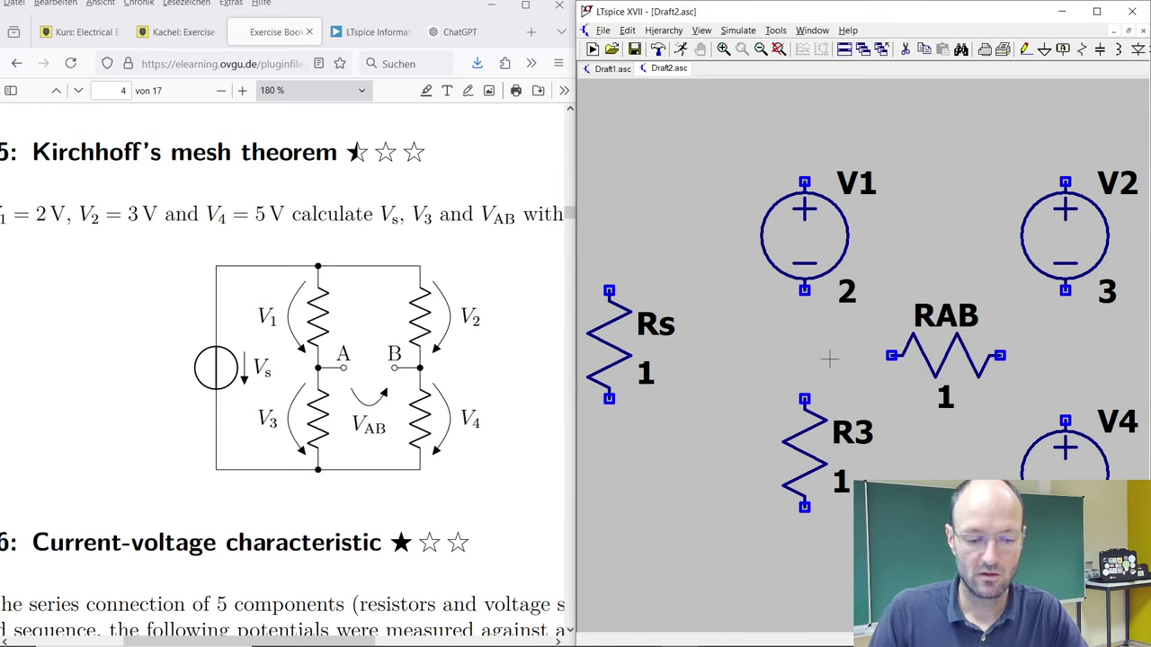
pyautogui.click(1098, 13)
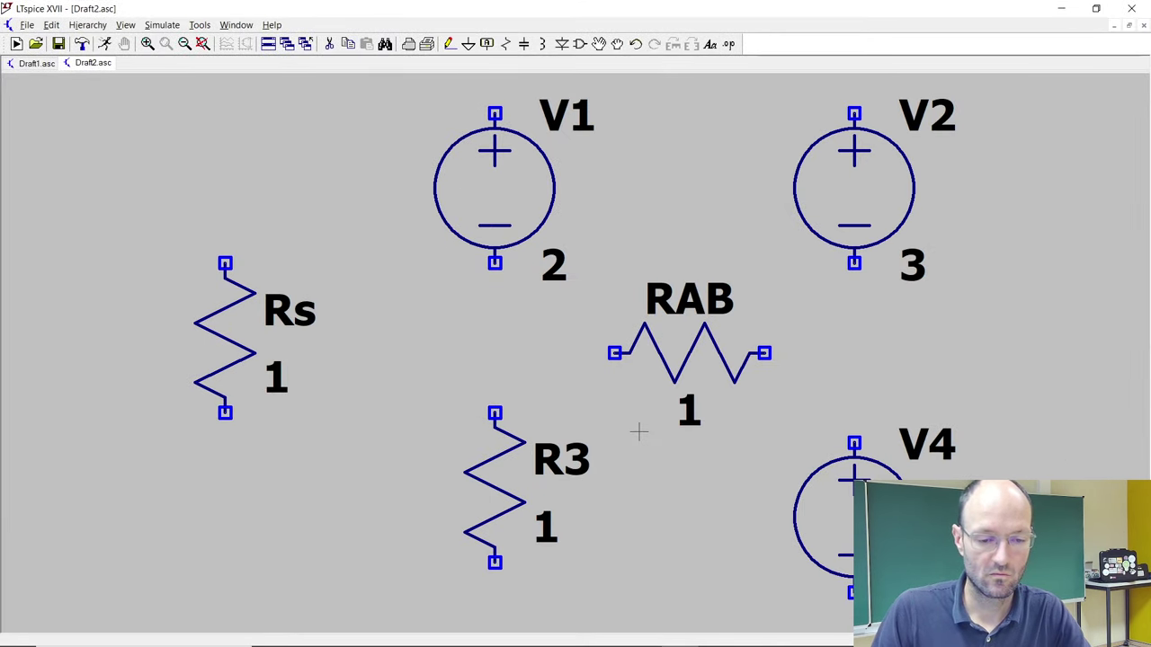
# - Move R3 slightly lower and place a ground symbol below it
pyautogui.scroll(-3, 643, 467)
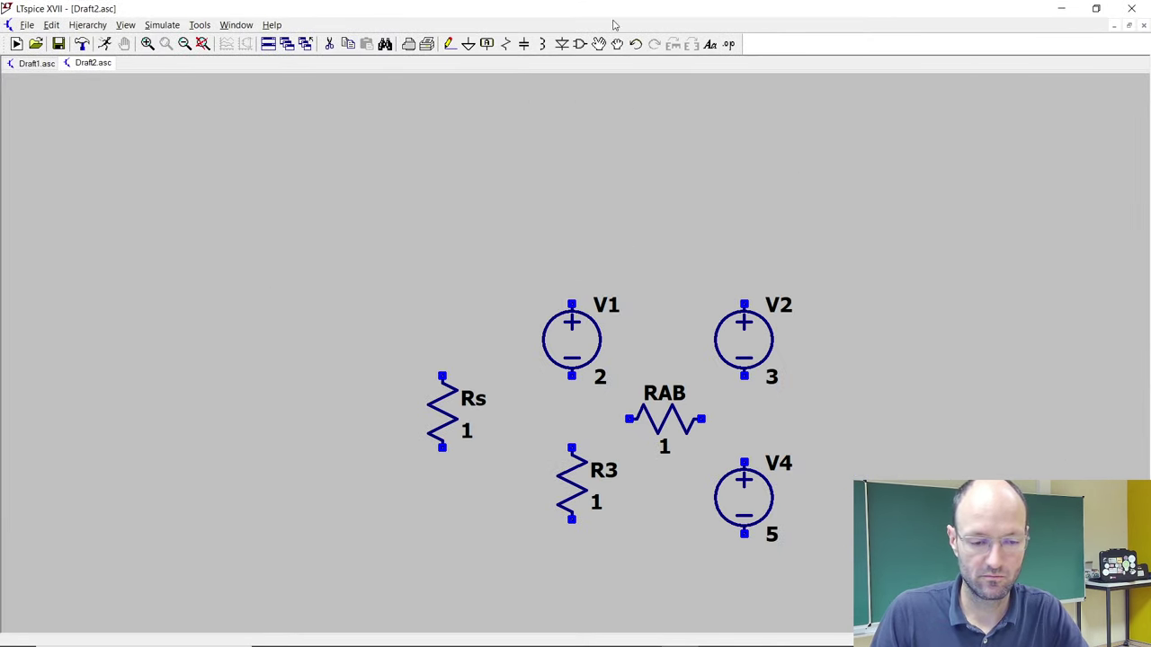
pyautogui.click(599, 43)
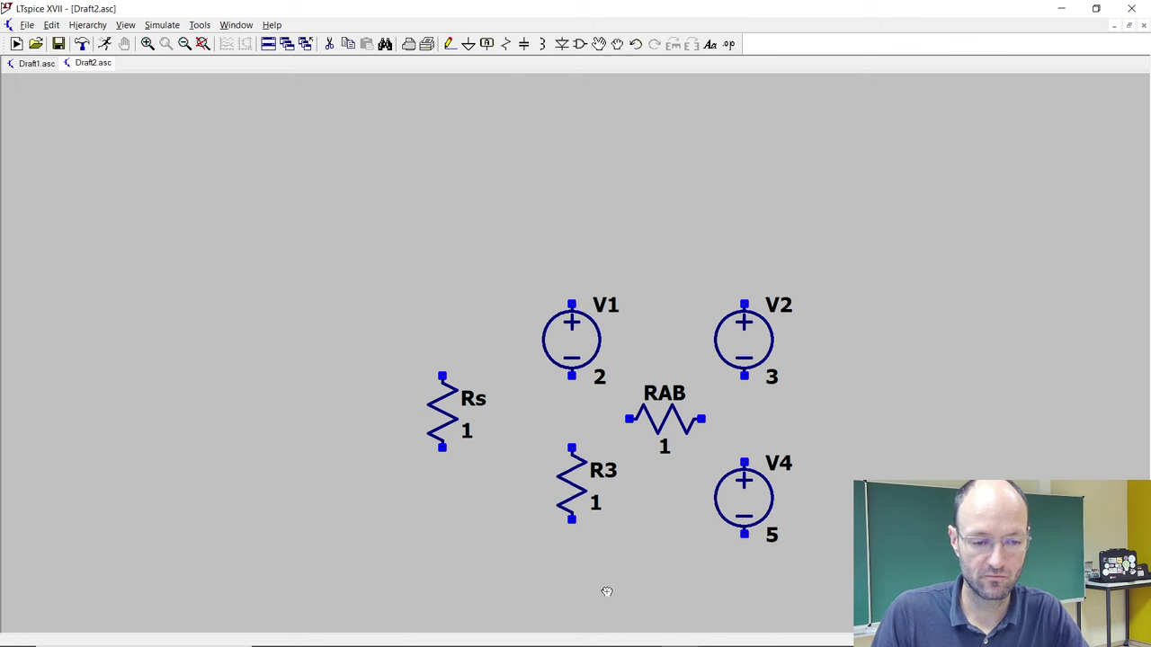
pyautogui.moveTo(573, 493)
pyautogui.mouseDown()
pyautogui.moveTo(572, 519)
pyautogui.moveTo(570, 509)
pyautogui.mouseUp()
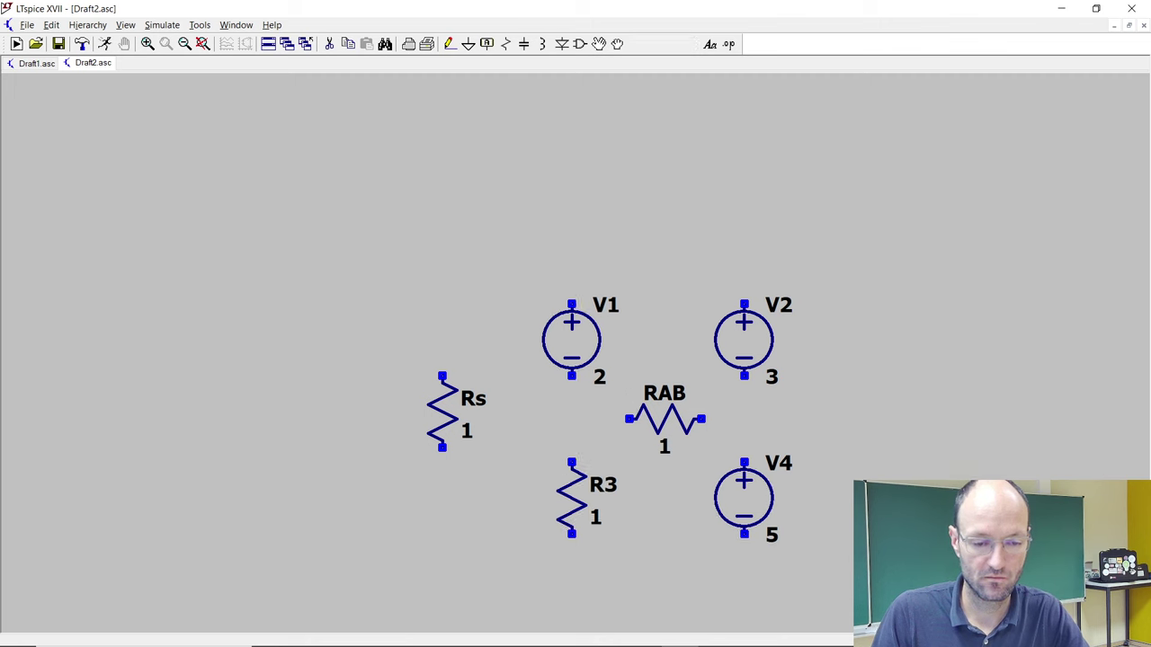
pyautogui.click(467, 43)
pyautogui.click(572, 510)
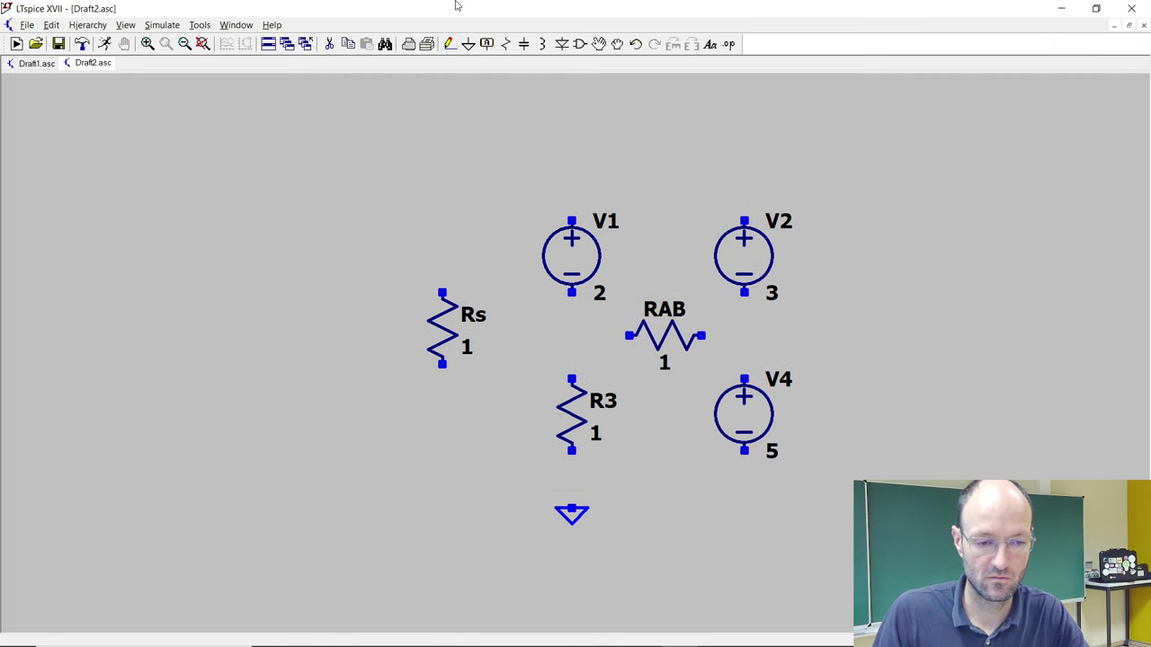
# - Wire the outer loop through Rs, V2 and V4
pyautogui.click(449, 43)
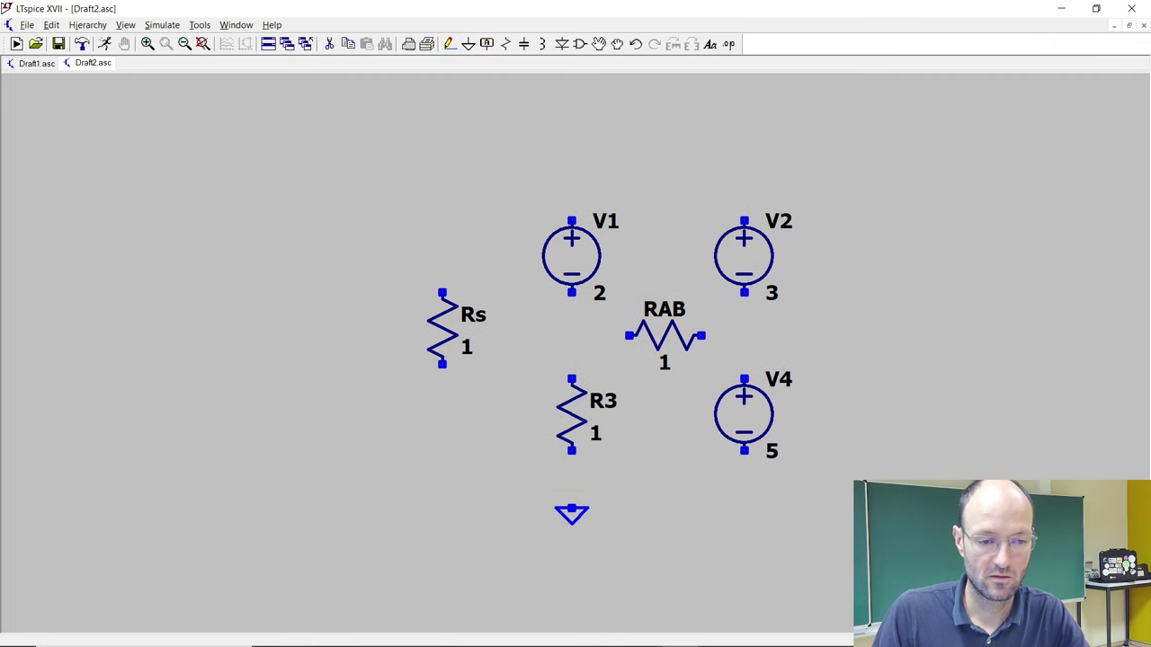
pyautogui.click(441, 292)
pyautogui.click(441, 191)
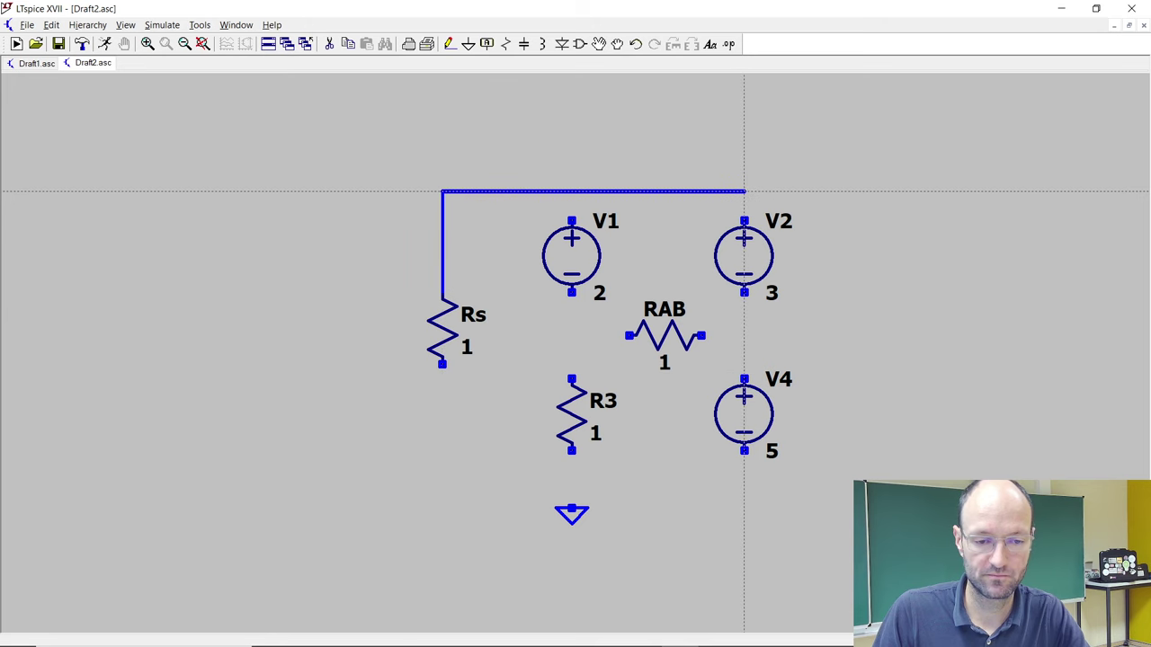
pyautogui.click(744, 220)
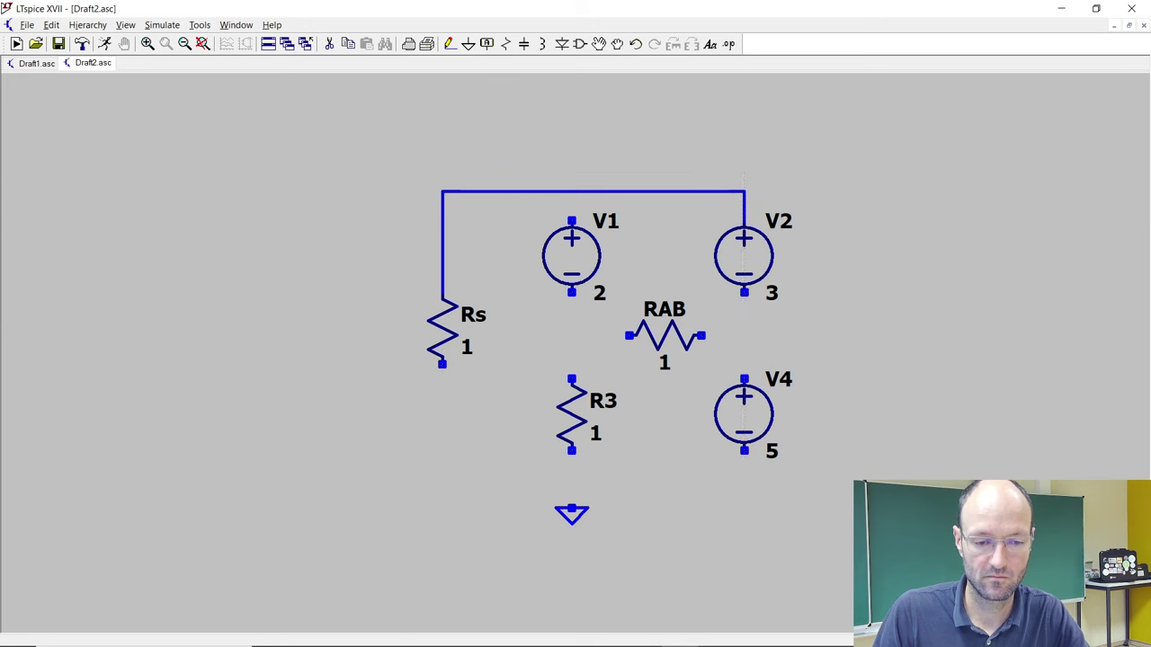
pyautogui.click(744, 292)
pyautogui.click(744, 379)
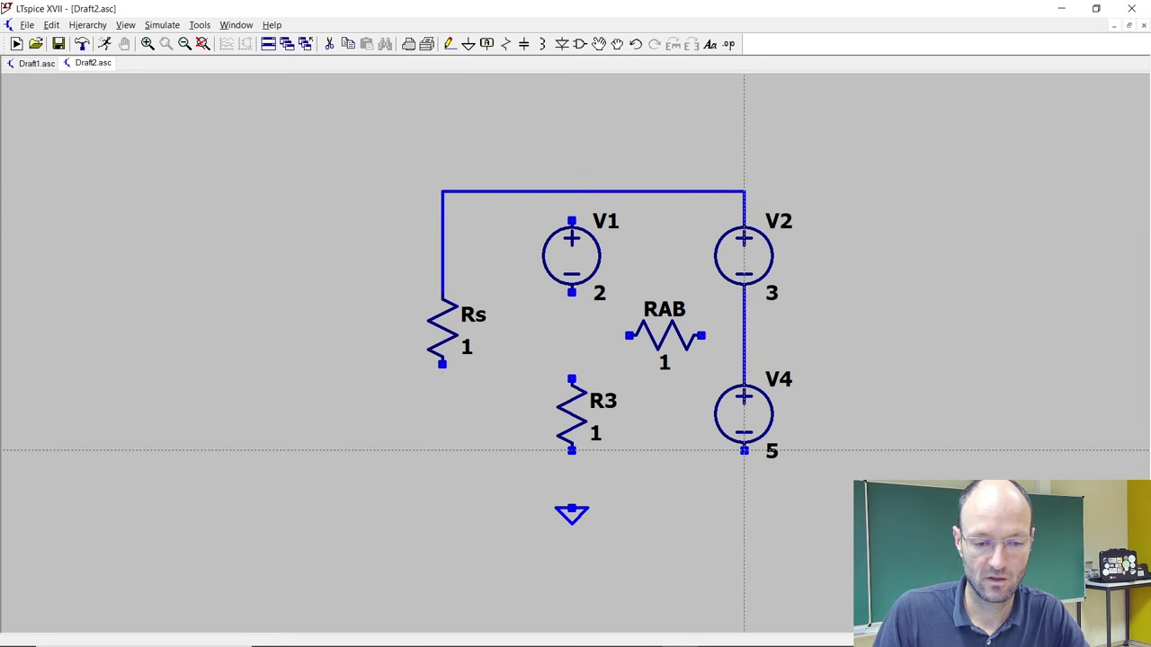
pyautogui.click(744, 451)
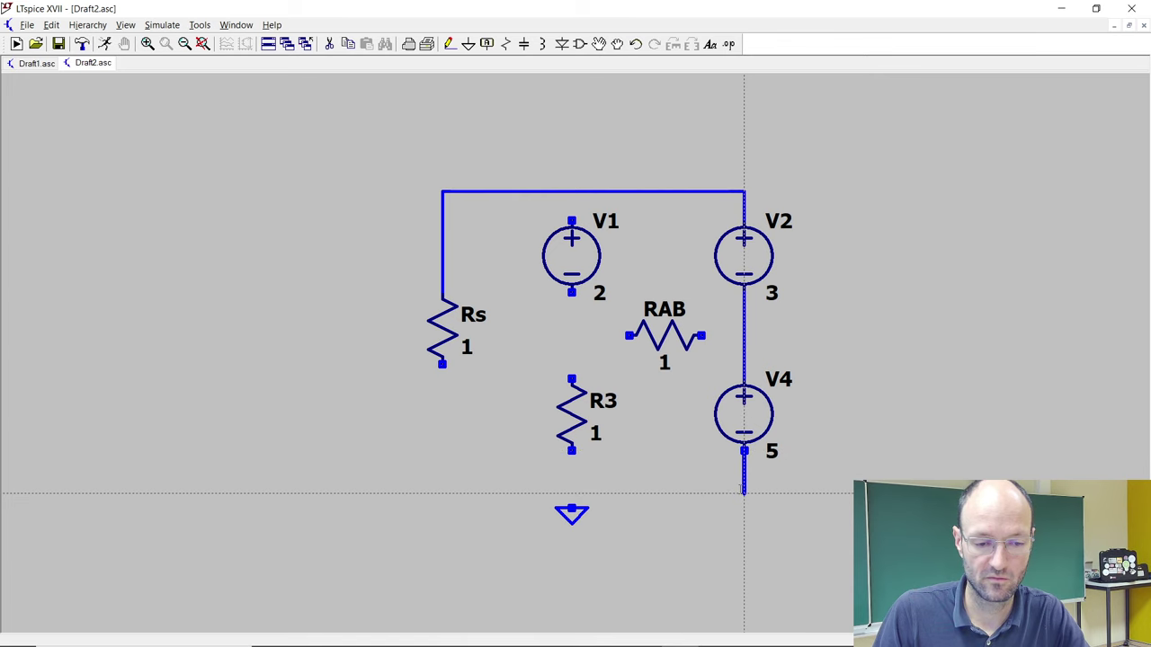
pyautogui.click(744, 494)
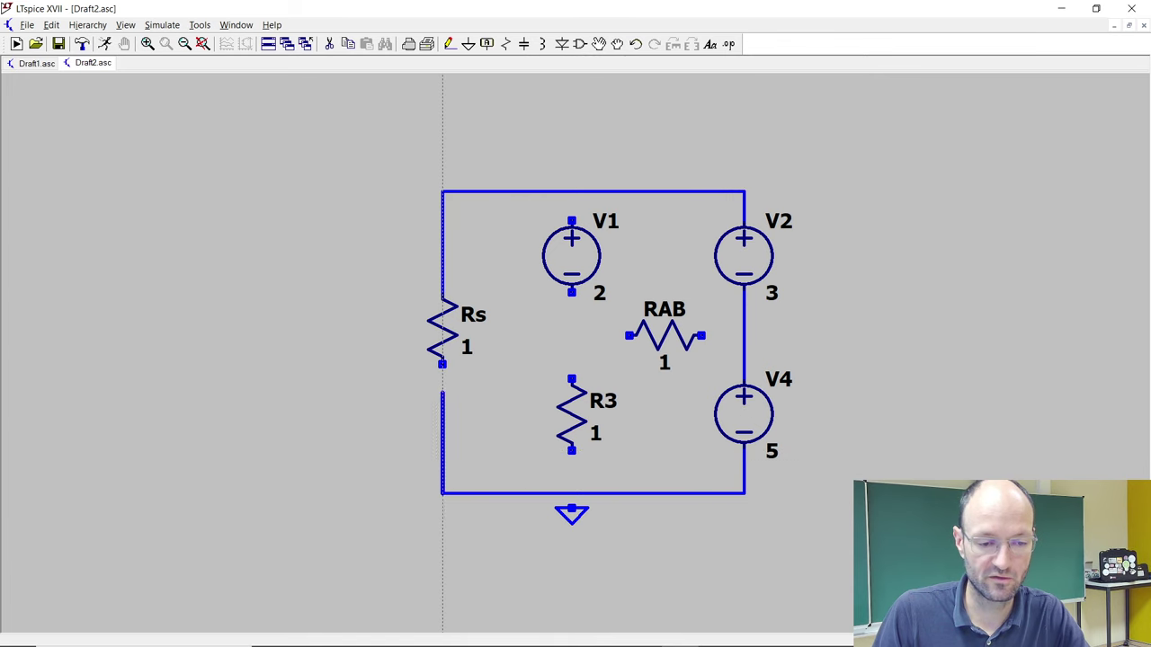
pyautogui.click(442, 363)
# - Wire R3 and V1 into the circuit and connect RAB between V1–R3 and the V2–V4 branch
pyautogui.click(572, 378)
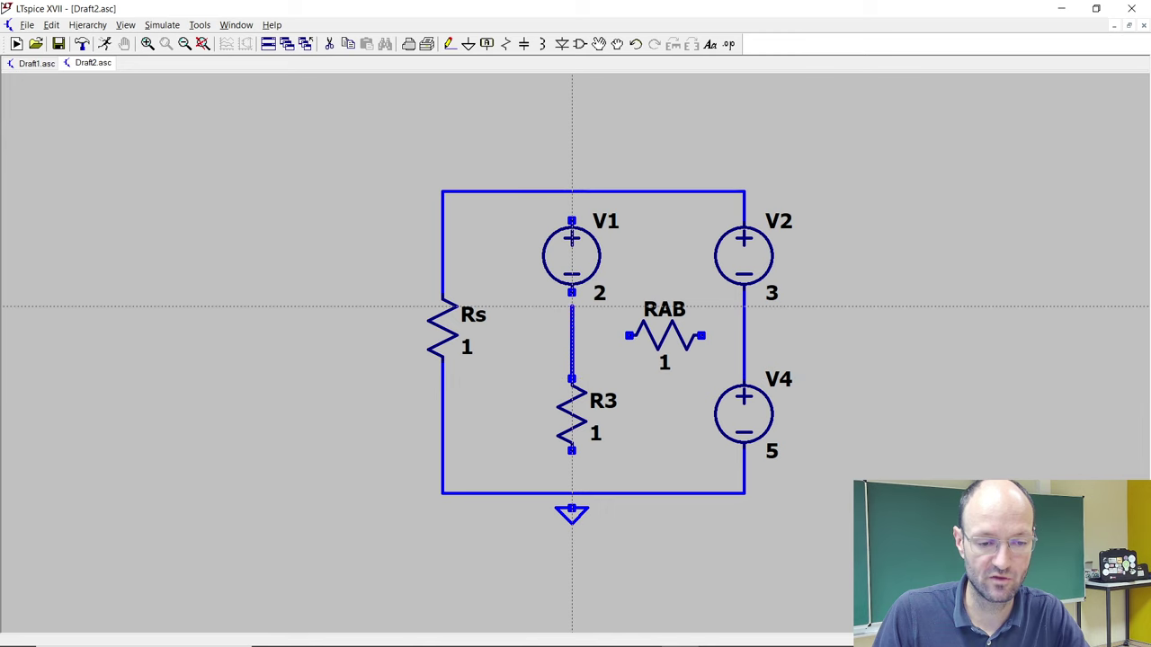
pyautogui.click(572, 292)
pyautogui.click(572, 450)
pyautogui.click(572, 493)
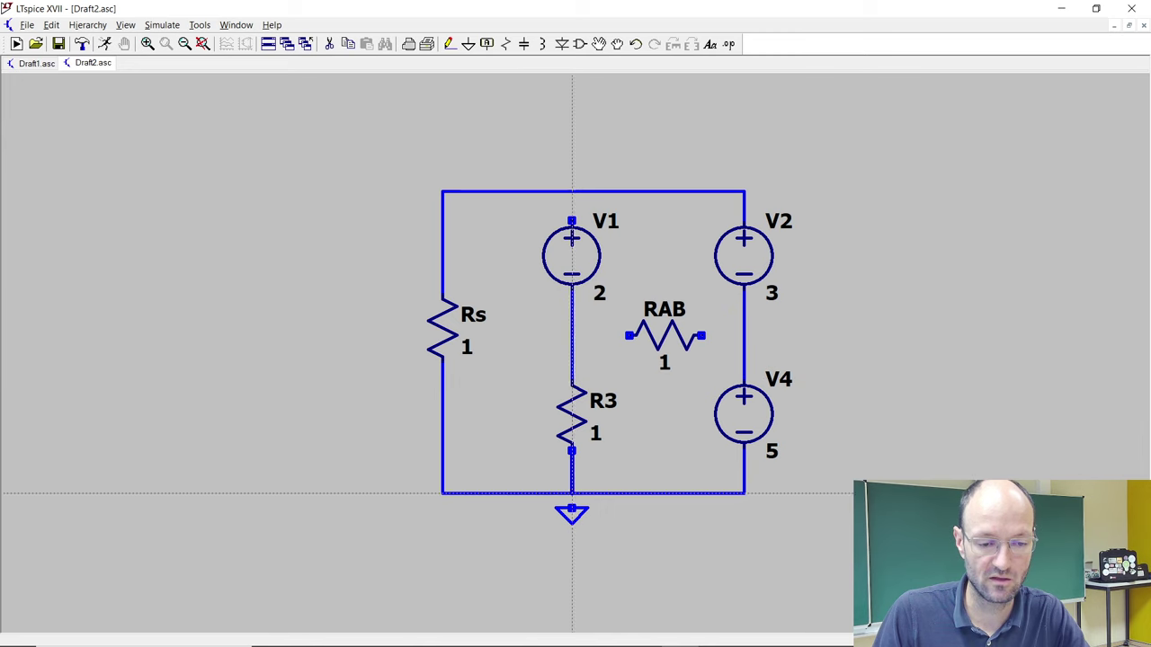
pyautogui.click(572, 493)
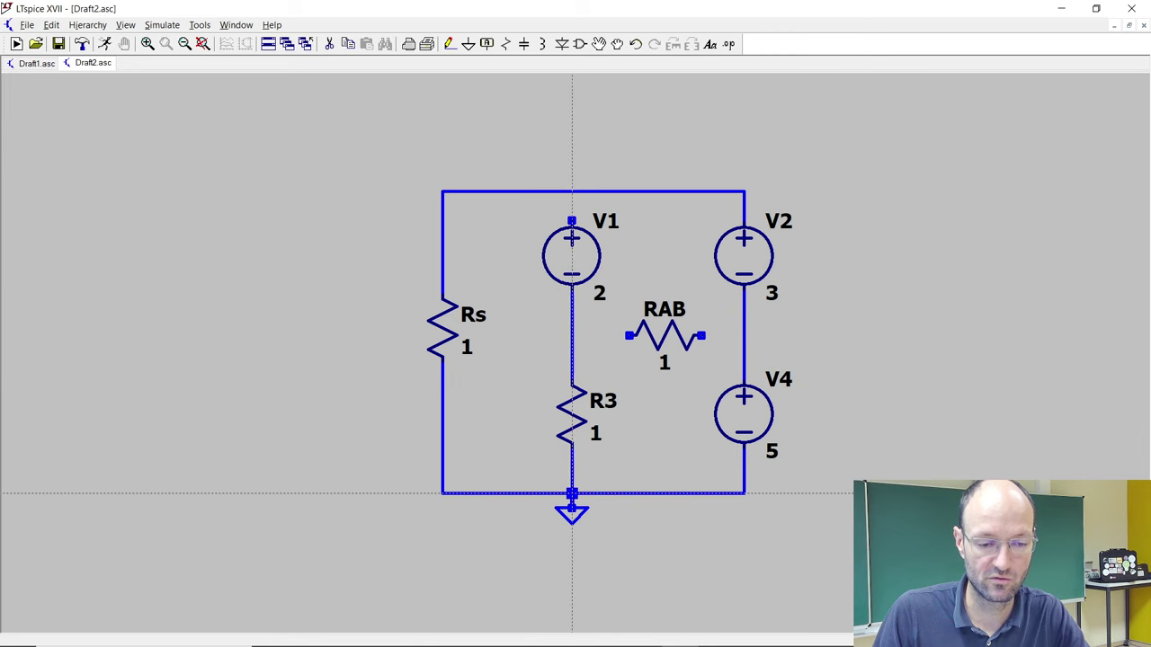
pyautogui.click(572, 220)
pyautogui.click(572, 192)
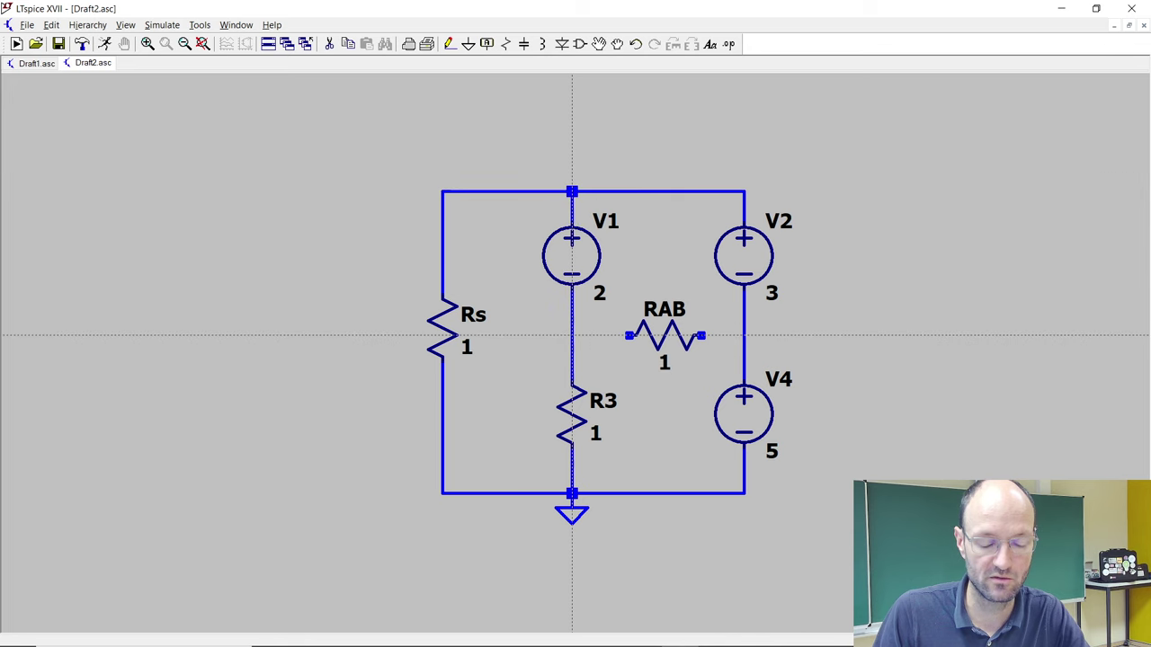
pyautogui.click(572, 336)
pyautogui.click(629, 335)
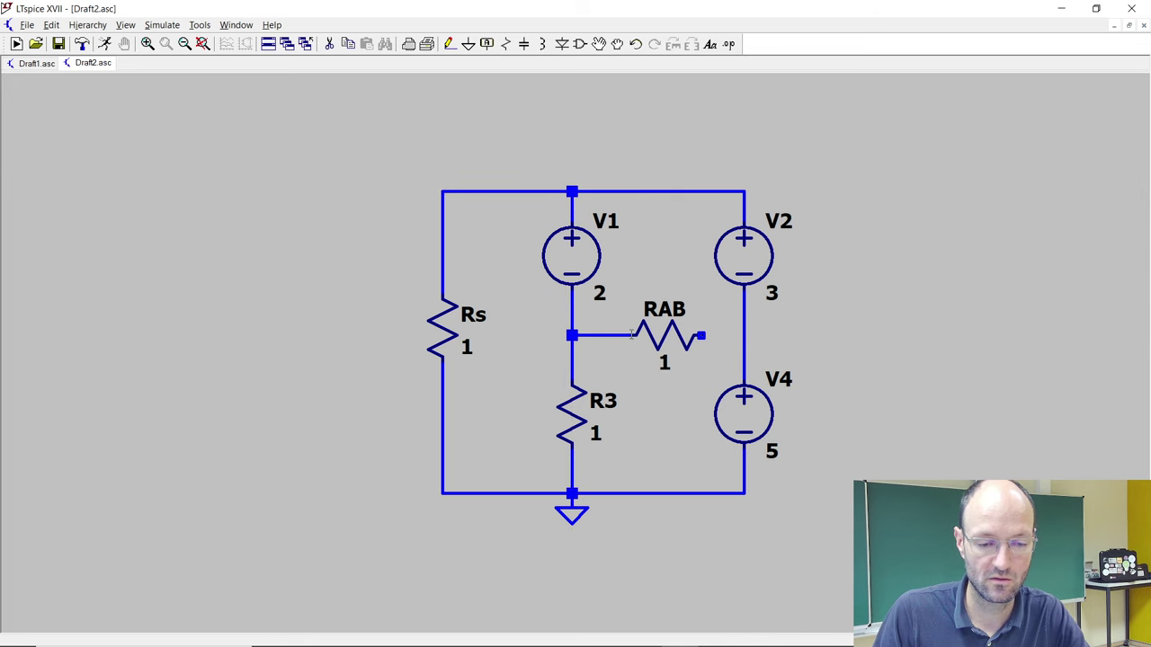
pyautogui.click(701, 336)
pyautogui.click(744, 336)
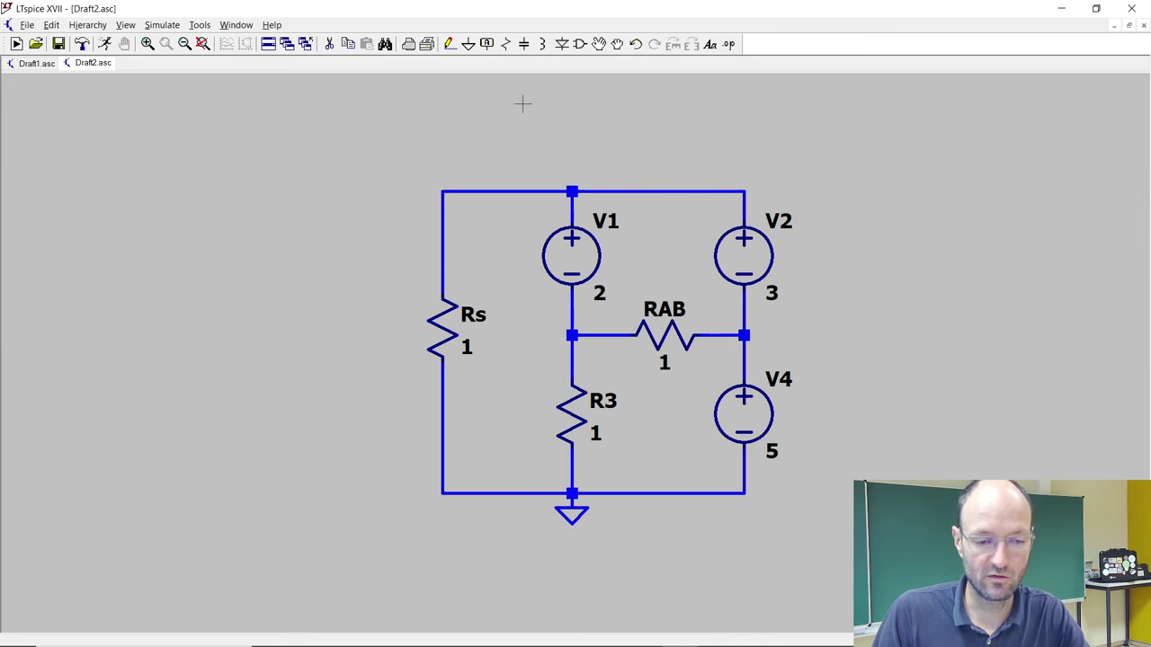
# - Place net label A on the nodes at both ends of RAB
pyautogui.click(486, 44)
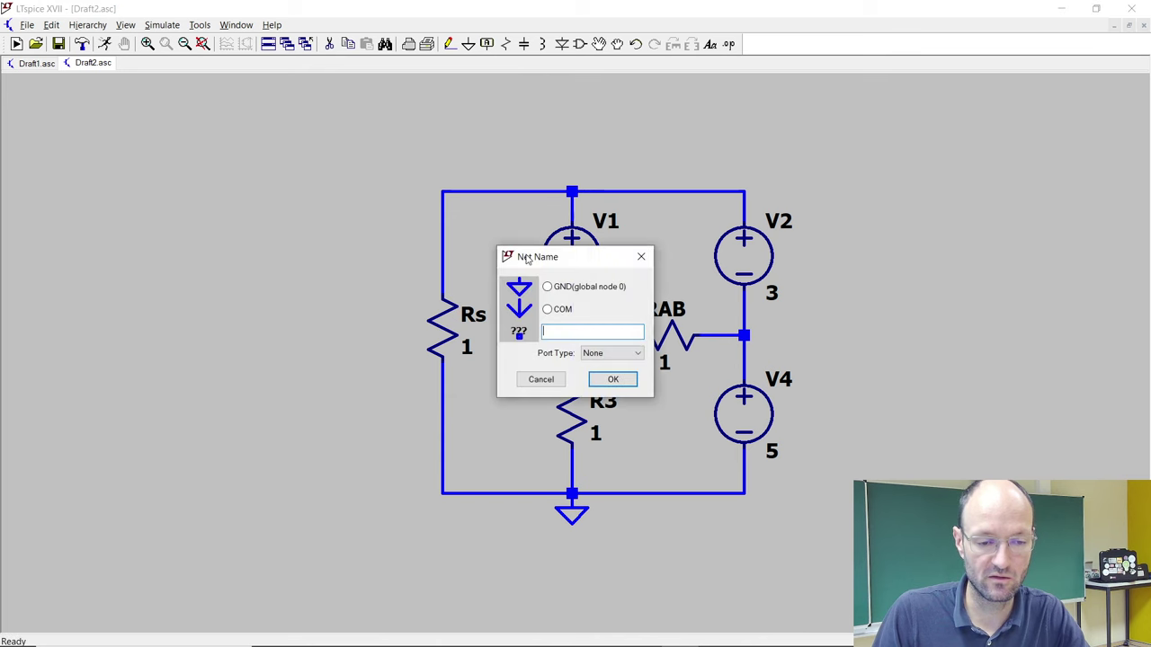
pyautogui.write('A')
pyautogui.click(612, 379)
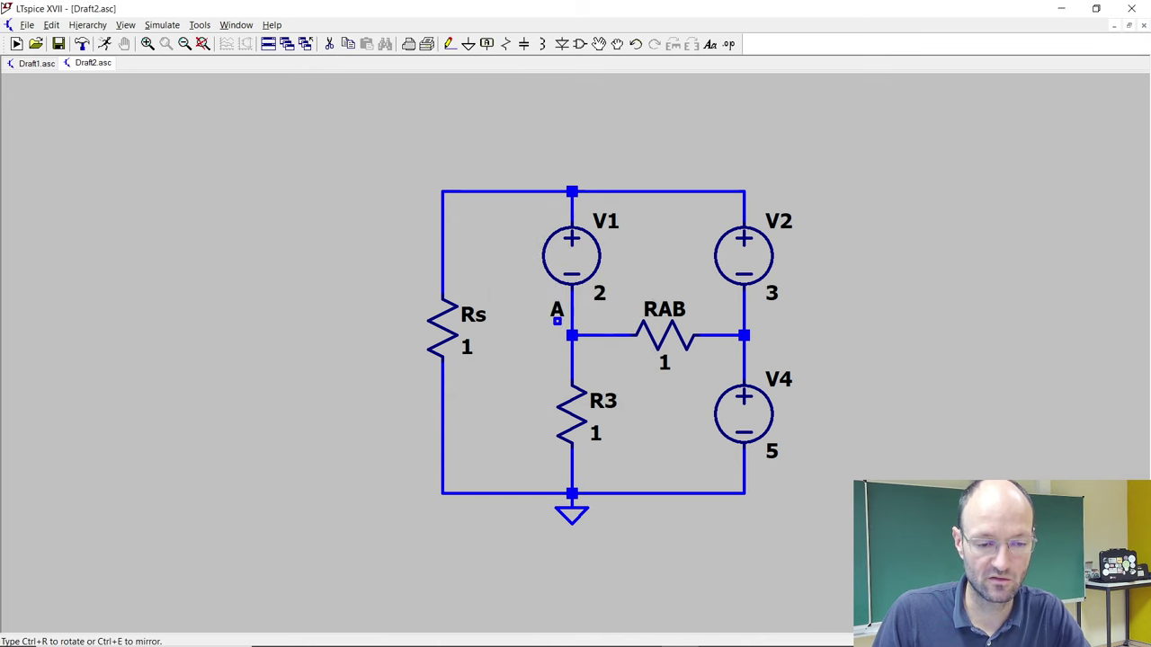
pyautogui.click(572, 336)
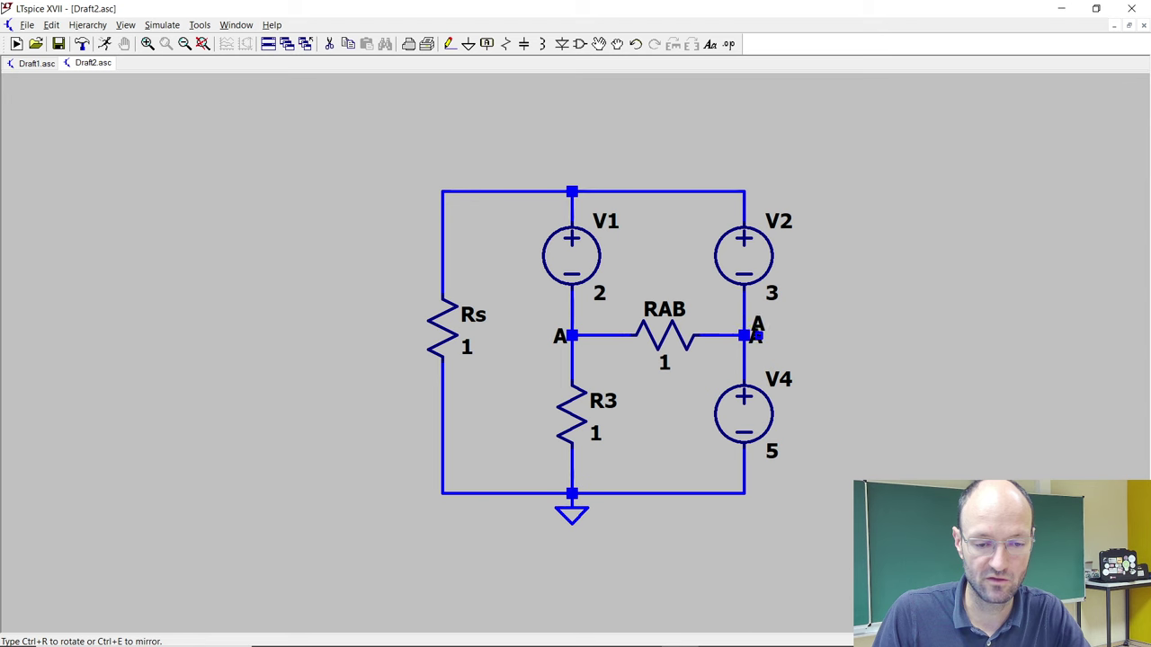
pyautogui.click(755, 339)
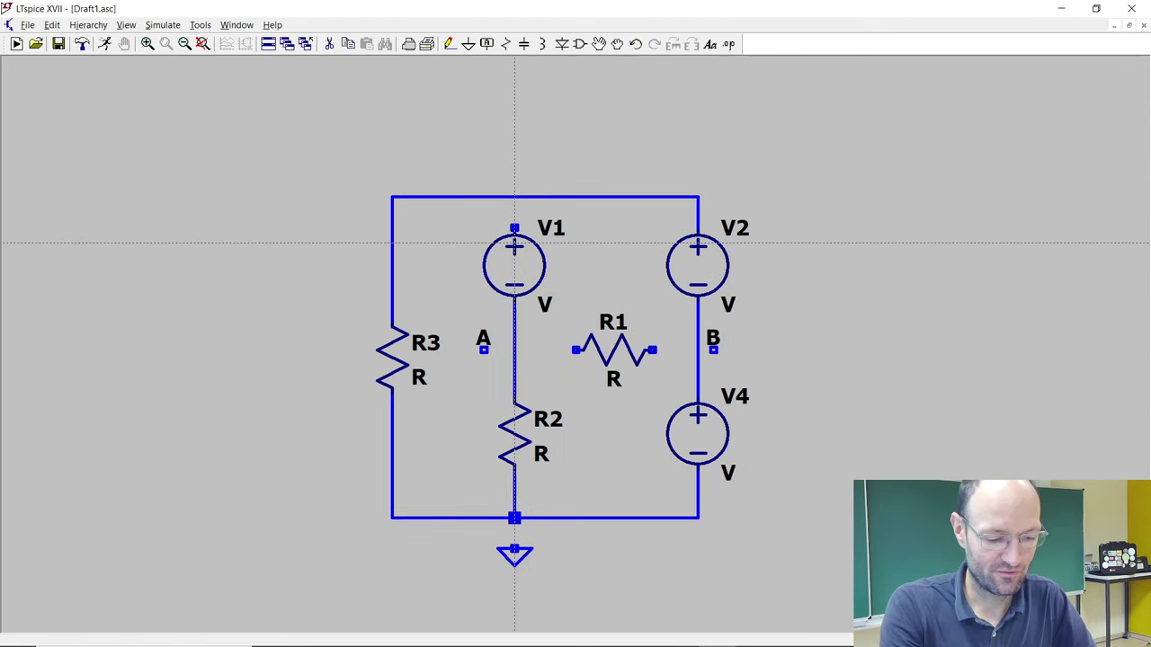
# - Wire V1 to the top wire and join R1 between nodes A and B
pyautogui.click(515, 228)
pyautogui.click(514, 196)
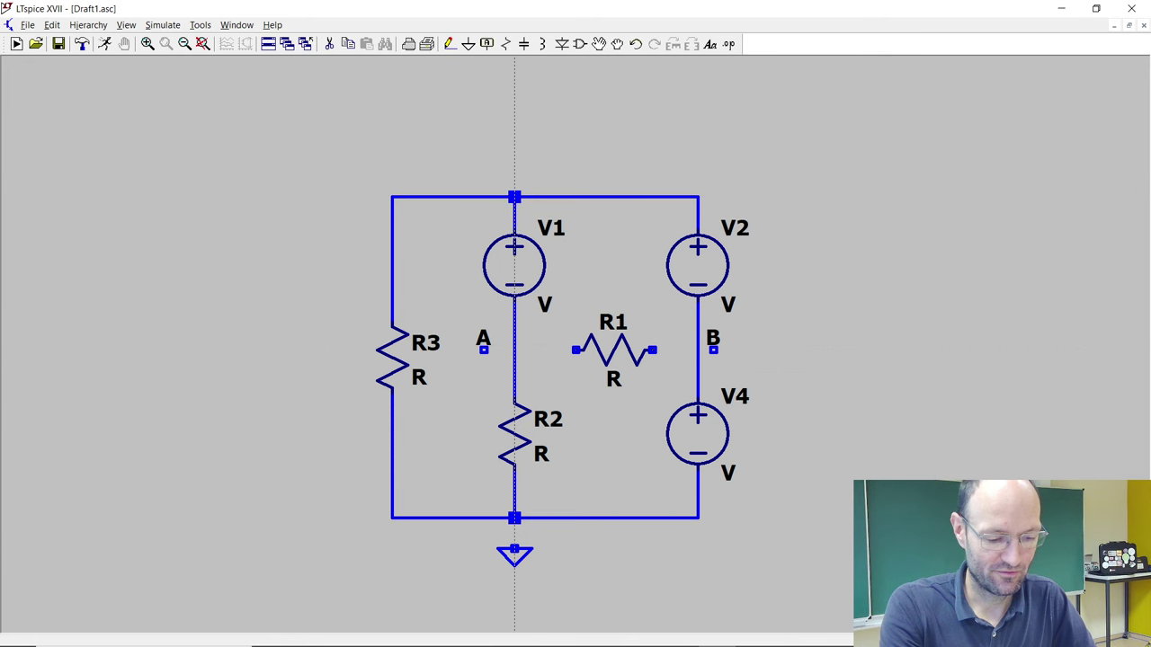
pyautogui.click(514, 349)
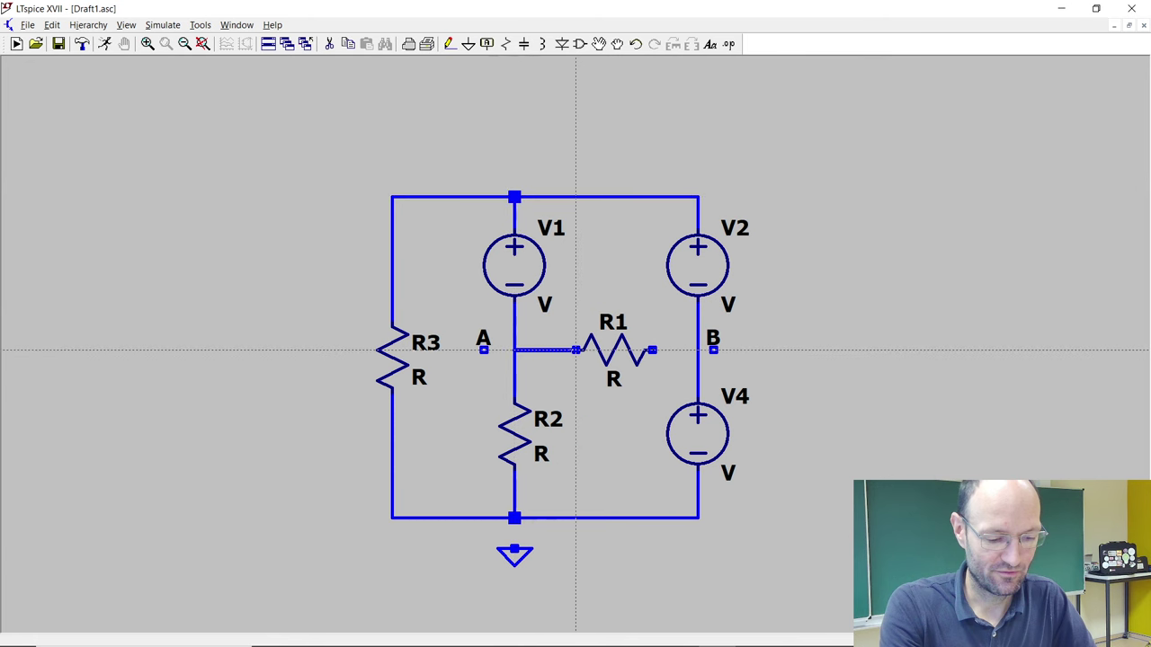
pyautogui.click(577, 350)
pyautogui.click(652, 350)
pyautogui.click(699, 350)
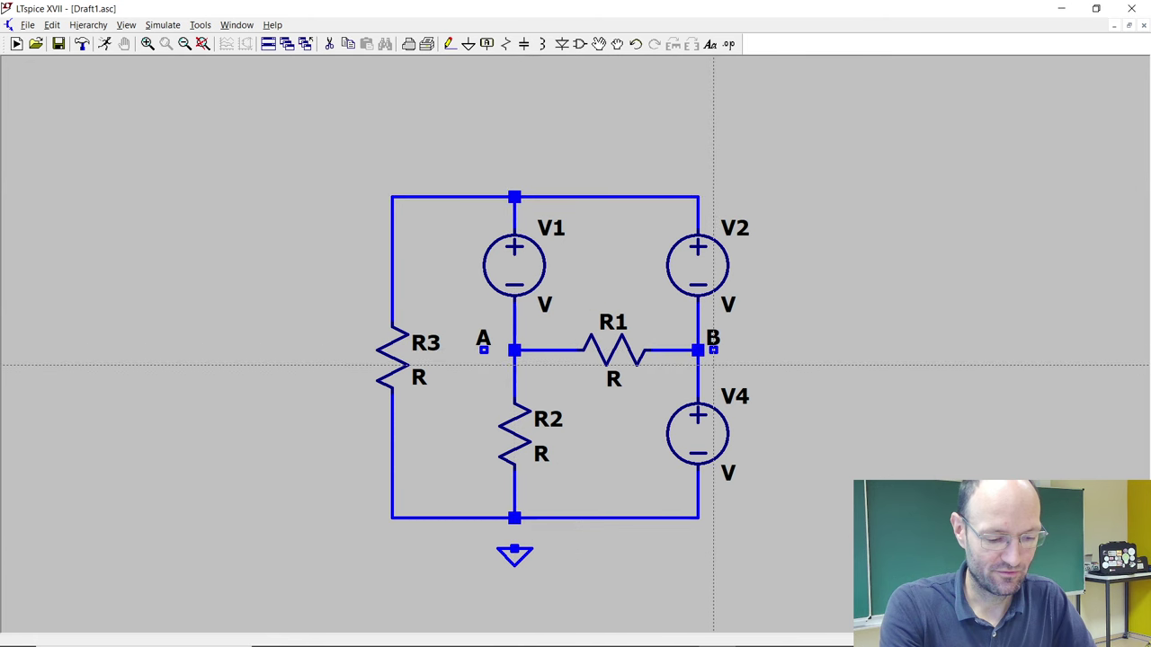
pyautogui.click(713, 350)
pyautogui.click(699, 350)
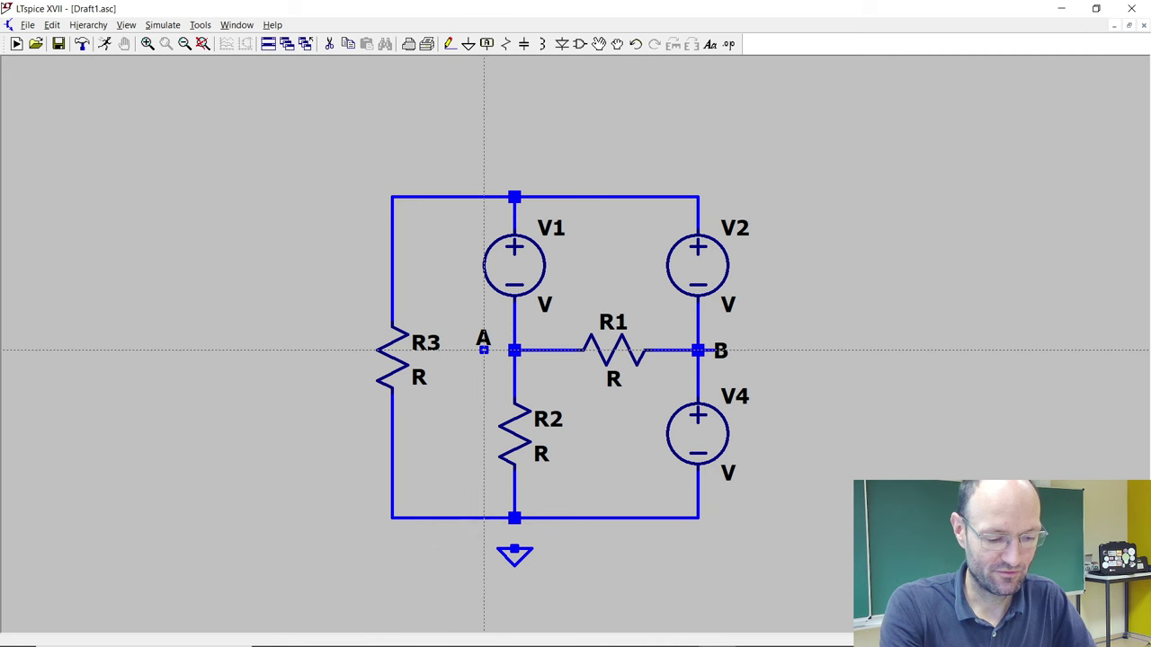
pyautogui.click(515, 350)
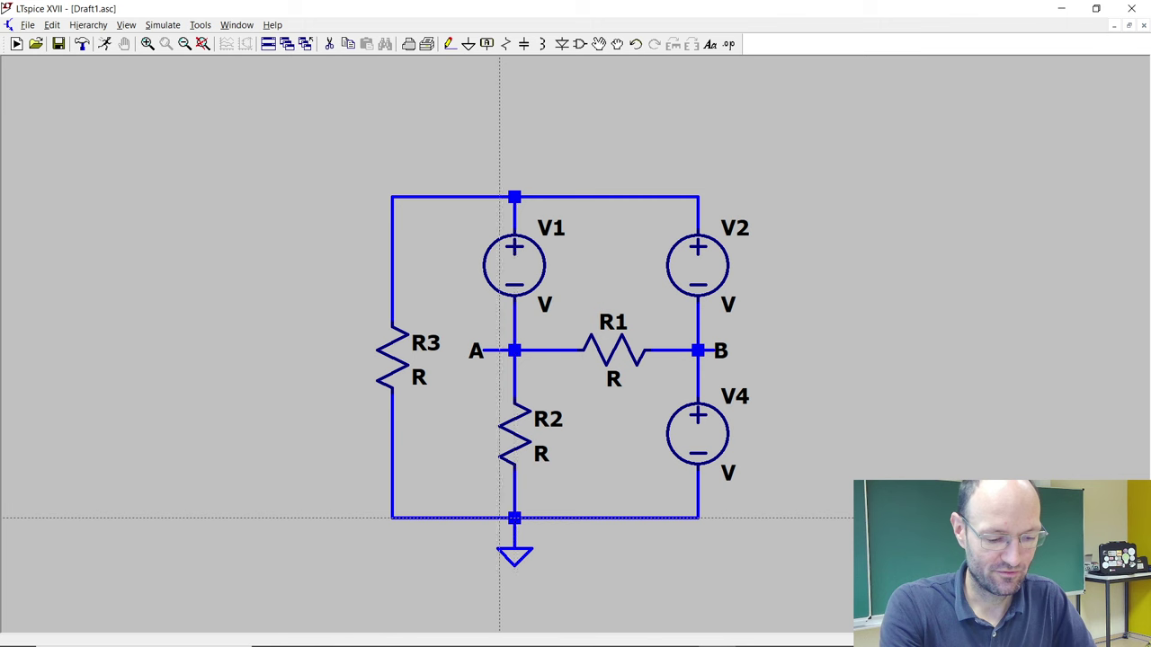
pyautogui.press('Escape')
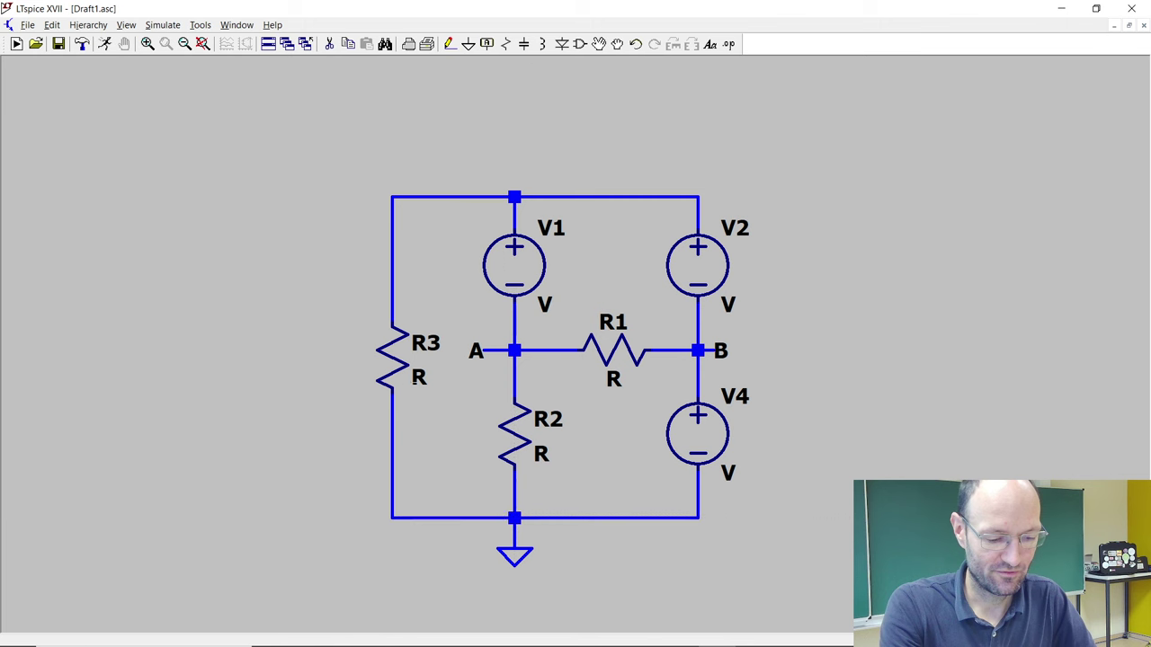
# - Set resistors R3, R2 and R1 each to 1
pyautogui.rightClick(417, 377)
pyautogui.write('1')
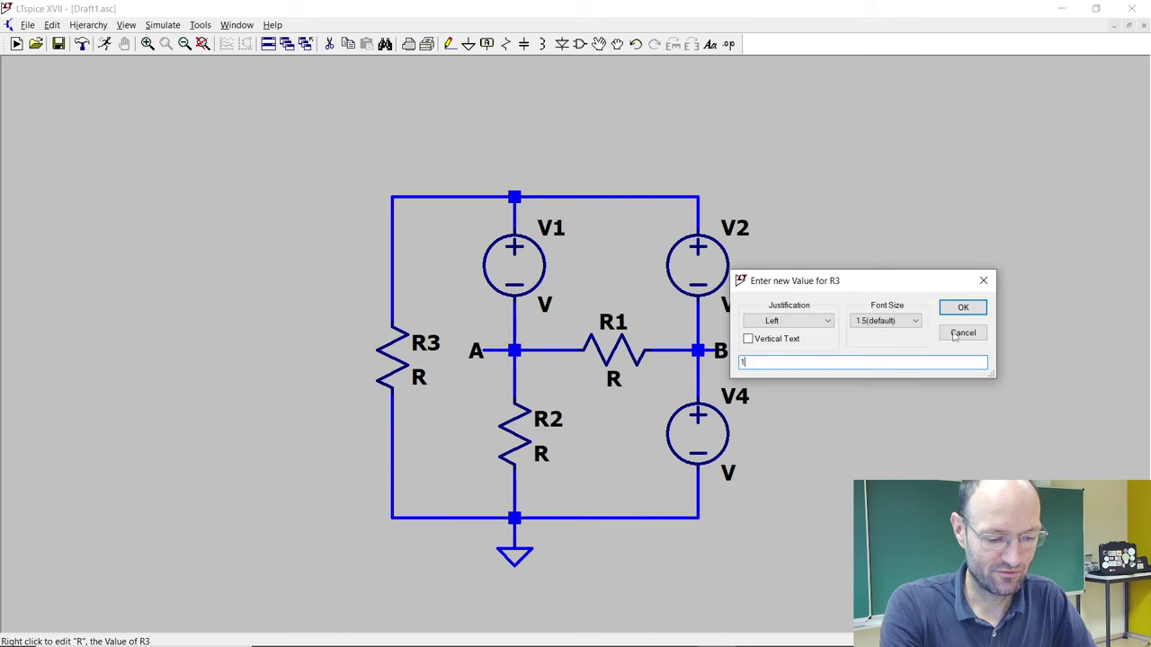
pyautogui.press('Return')
pyautogui.rightClick(541, 454)
pyautogui.write('1')
pyautogui.click(960, 305)
pyautogui.rightClick(613, 379)
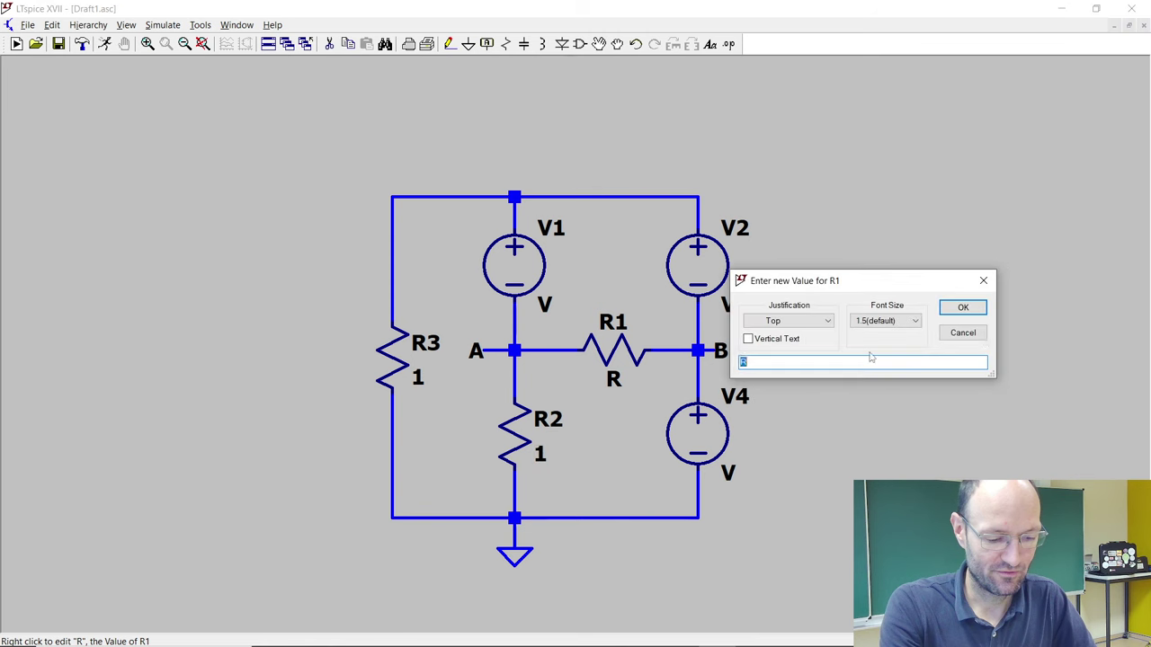
pyautogui.write('1')
pyautogui.click(961, 305)
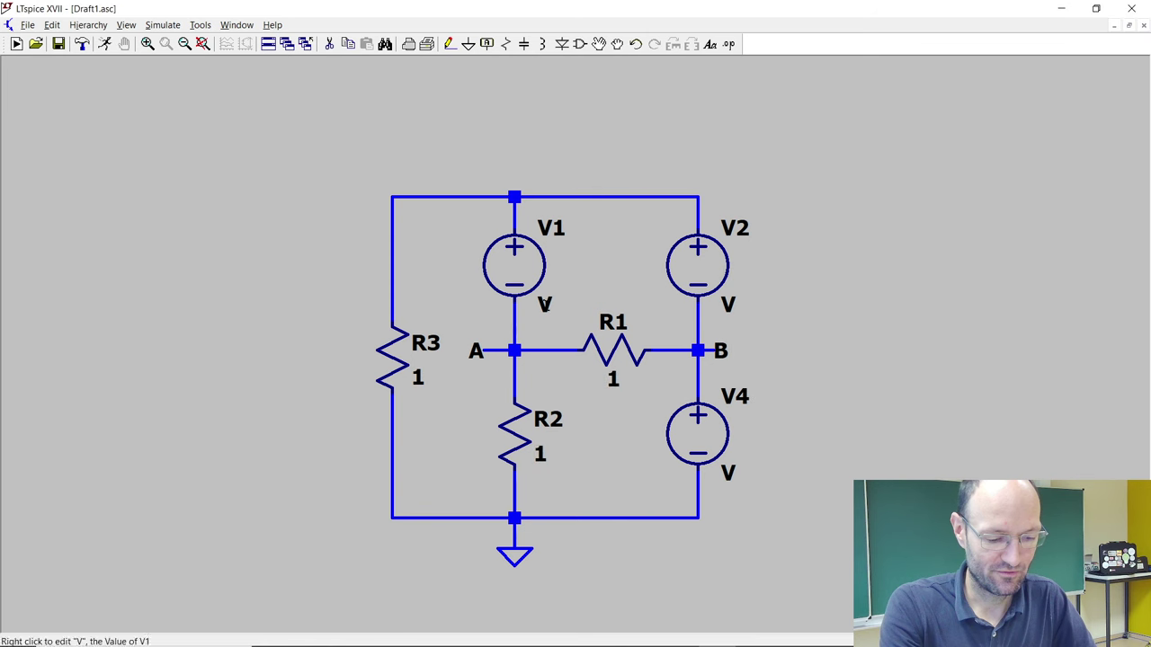
# - Set V1, V2 and V4 to 2, 3 and 5, then start a simulation
pyautogui.rightClick(544, 306)
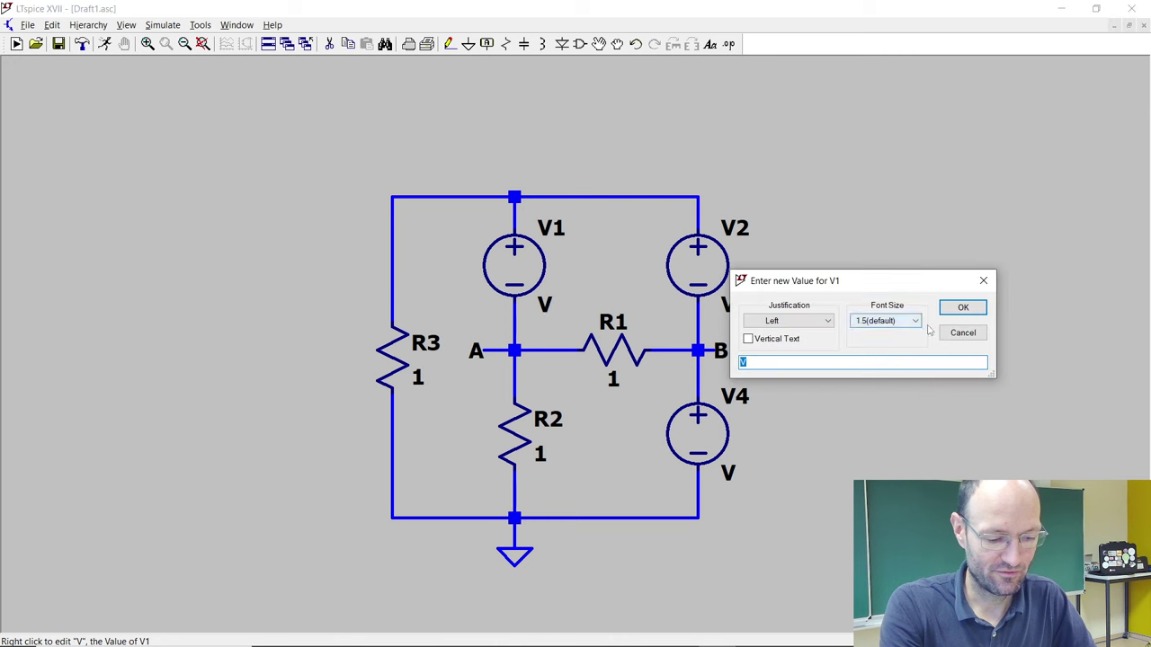
pyautogui.write('2')
pyautogui.click(962, 308)
pyautogui.rightClick(733, 305)
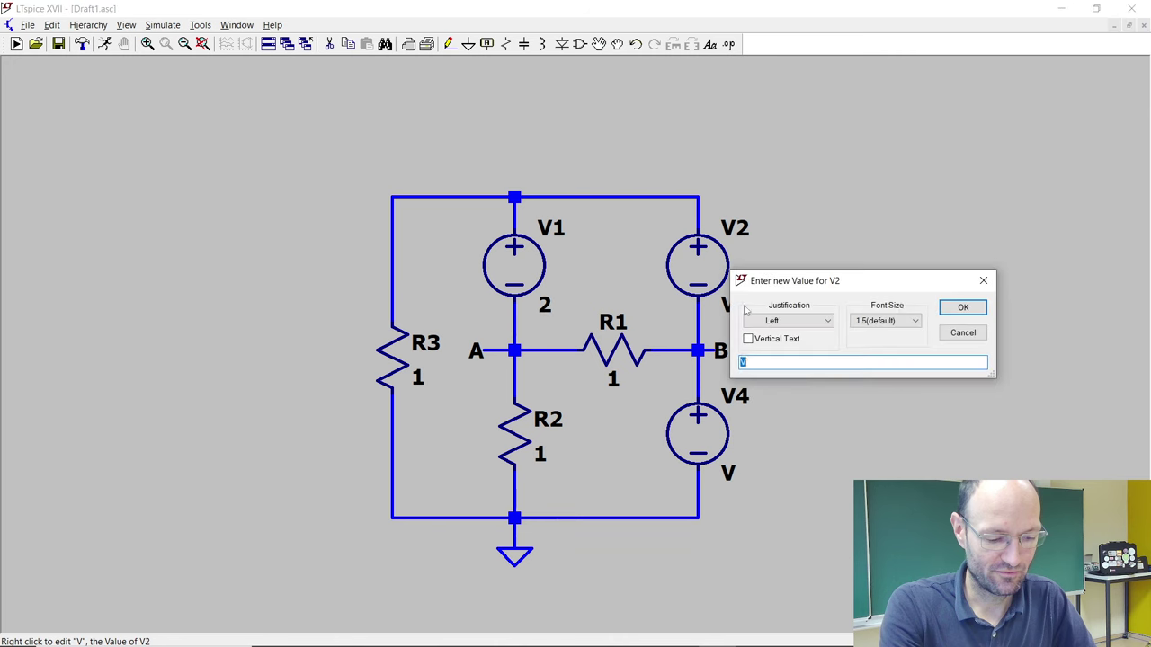
pyautogui.write('3')
pyautogui.click(960, 306)
pyautogui.rightClick(733, 478)
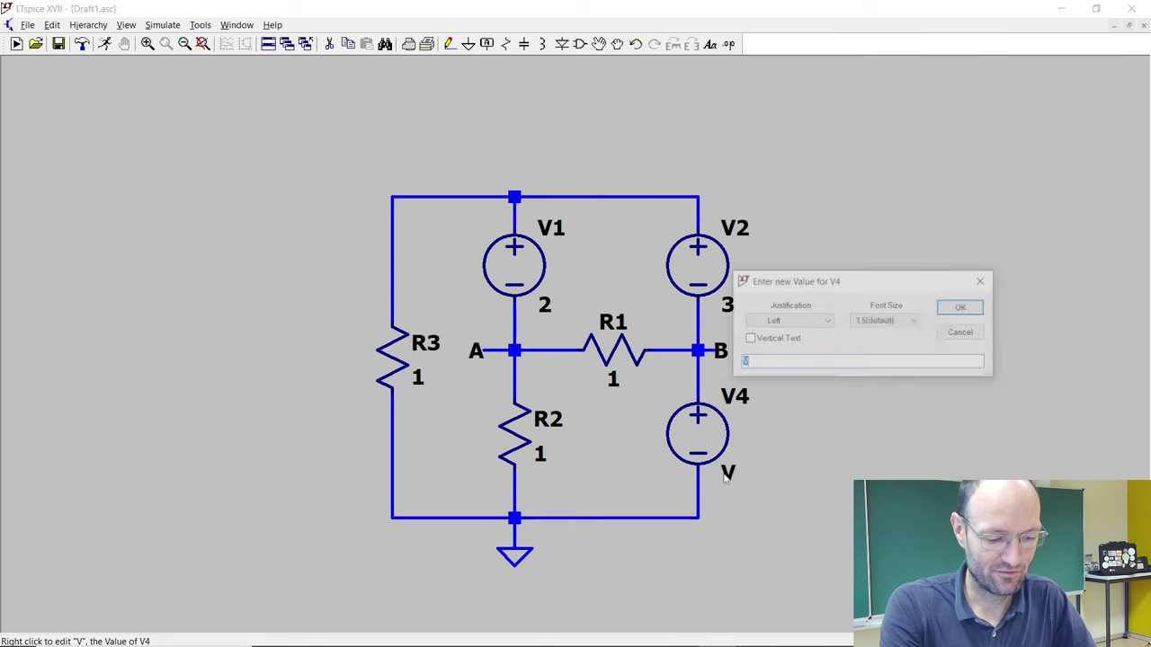
pyautogui.write('5')
pyautogui.click(960, 310)
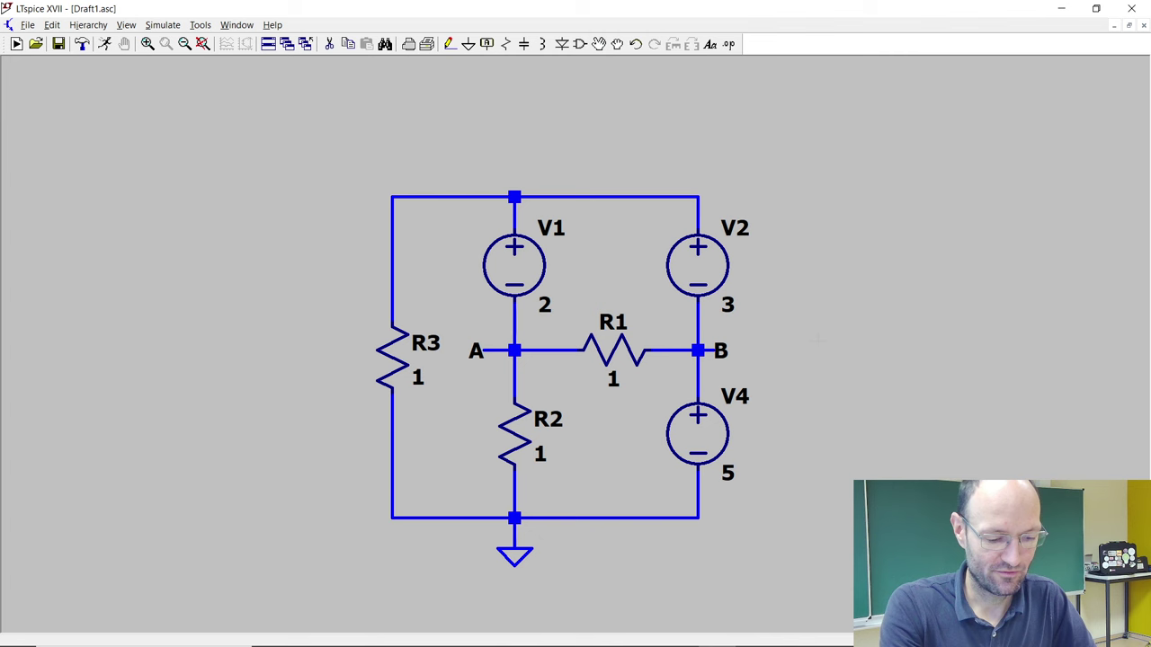
pyautogui.click(104, 43)
# - Run a .op DC operating-point analysis, check V(a)=6 and V(b)=5, then close results and fit view
pyautogui.click(641, 226)
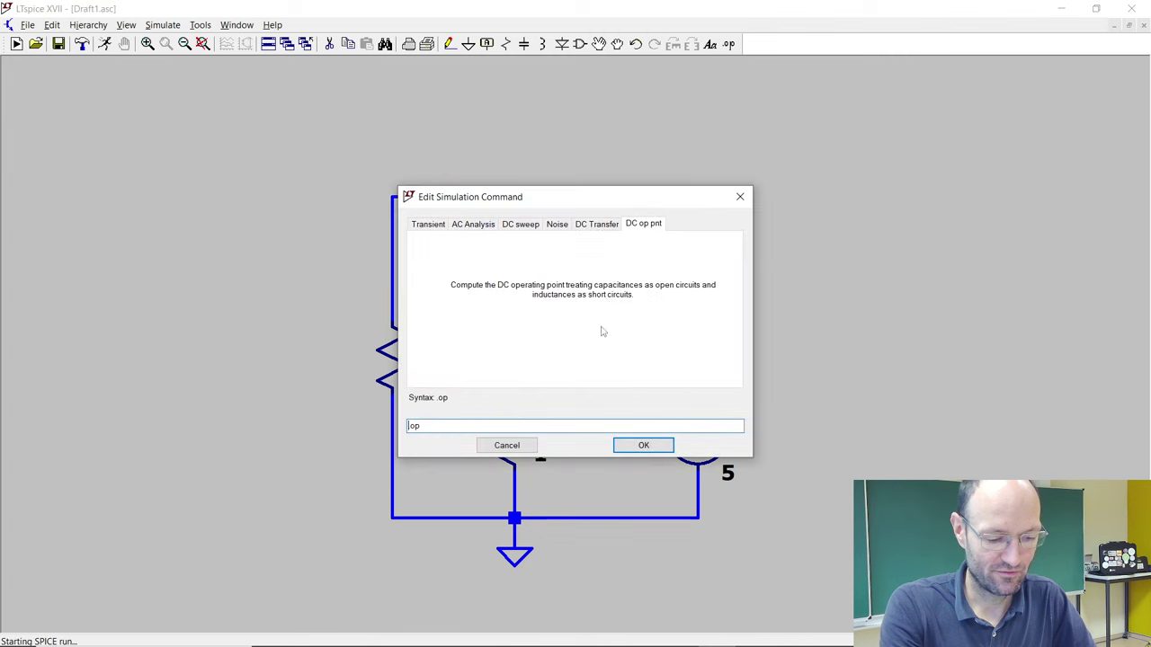
pyautogui.click(636, 444)
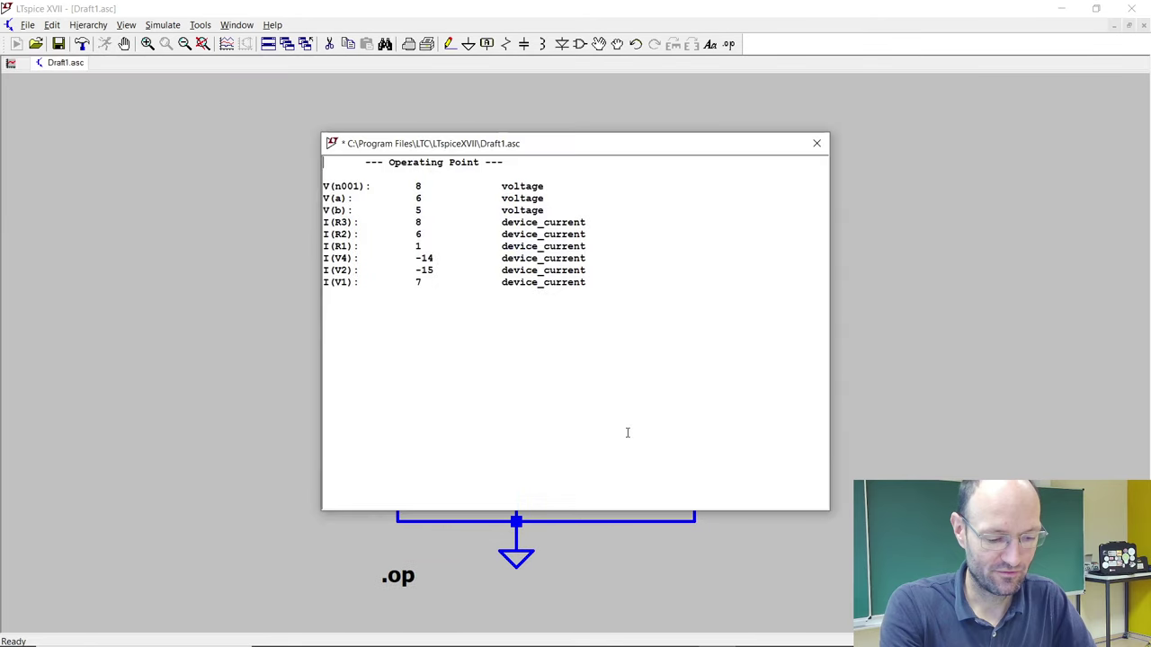
pyautogui.moveTo(508, 150); pyautogui.dragTo(576, 180)
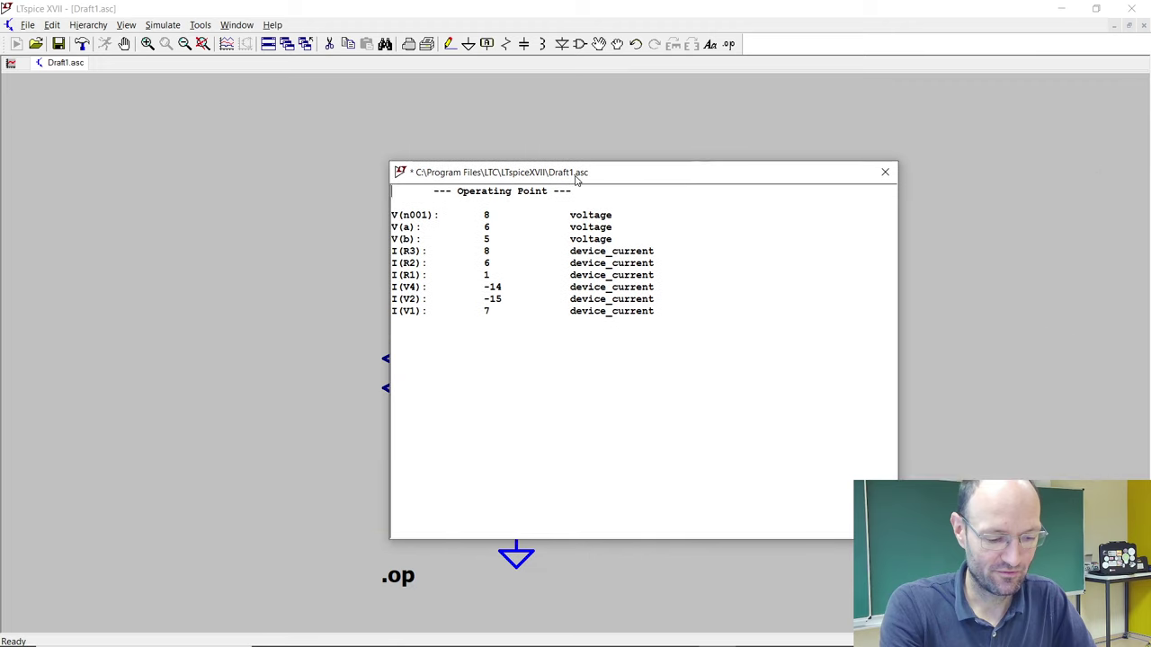
pyautogui.click(885, 172)
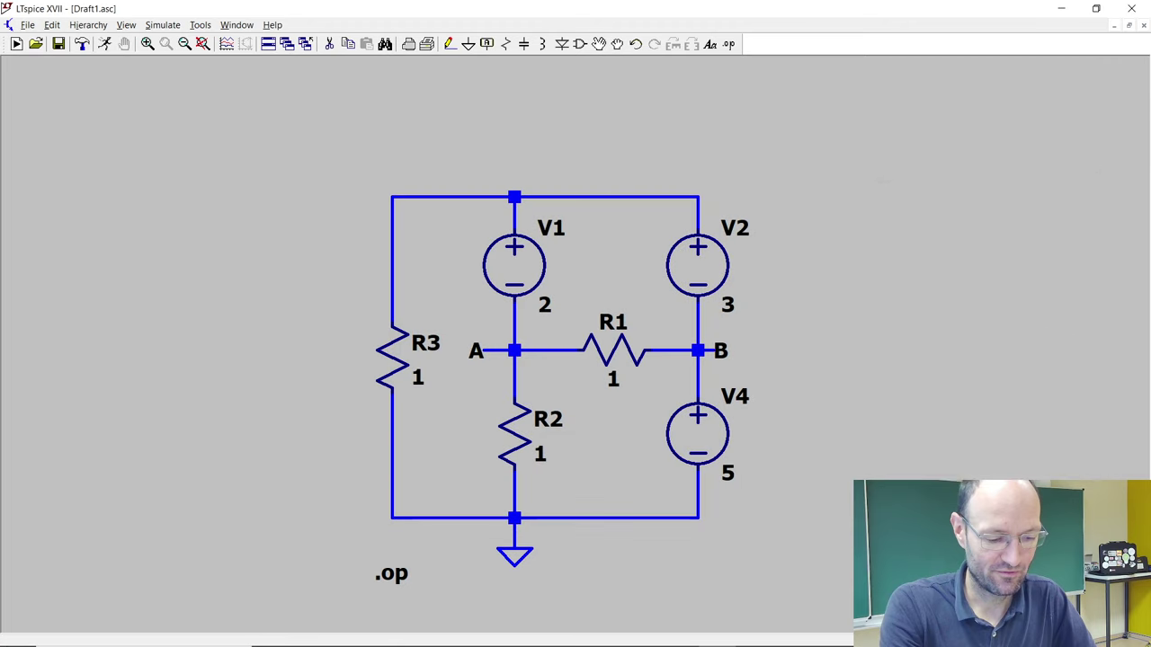
pyautogui.press('space')
# - Snap LTspice to the right half beside the Task 5 notes and rerun the simulation
pyautogui.click(1096, 8)
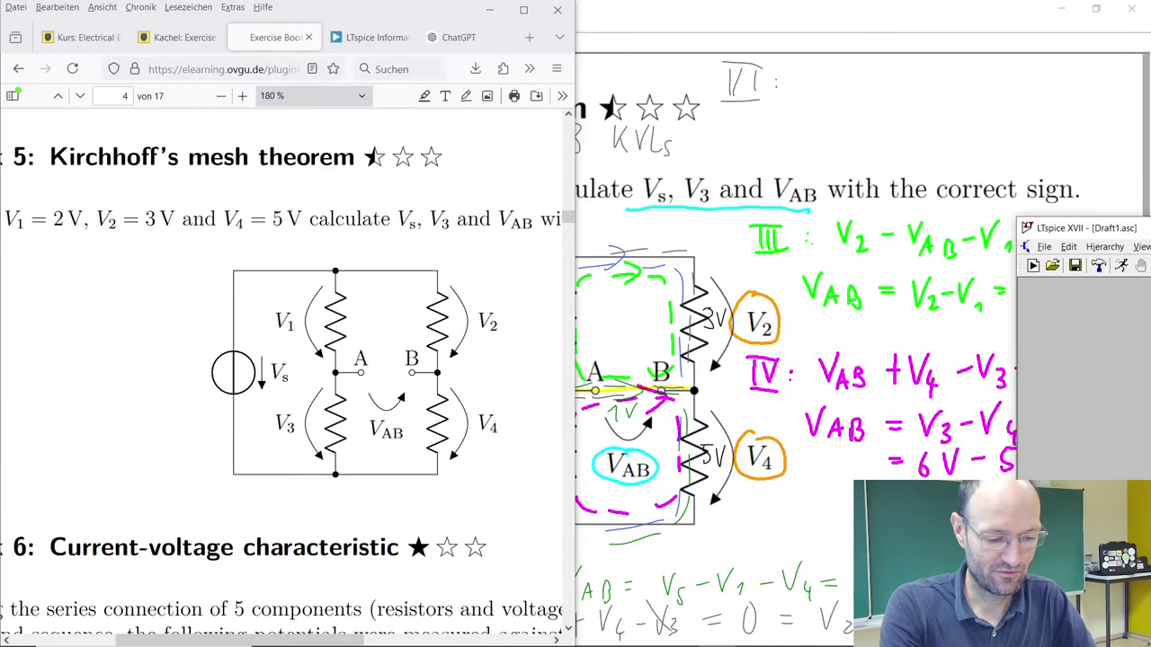
pyautogui.moveTo(1111, 232); pyautogui.dragTo(1150, 54)
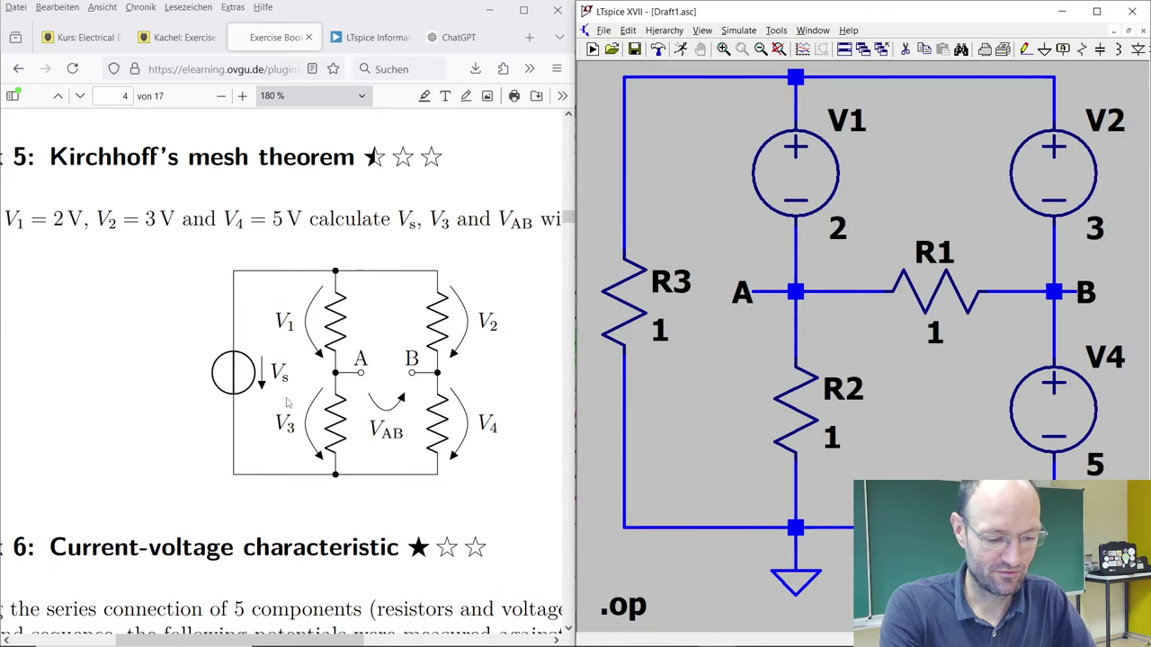
pyautogui.hotkey('alt', 'Tab')
pyautogui.hotkey('alt', 'Tab')
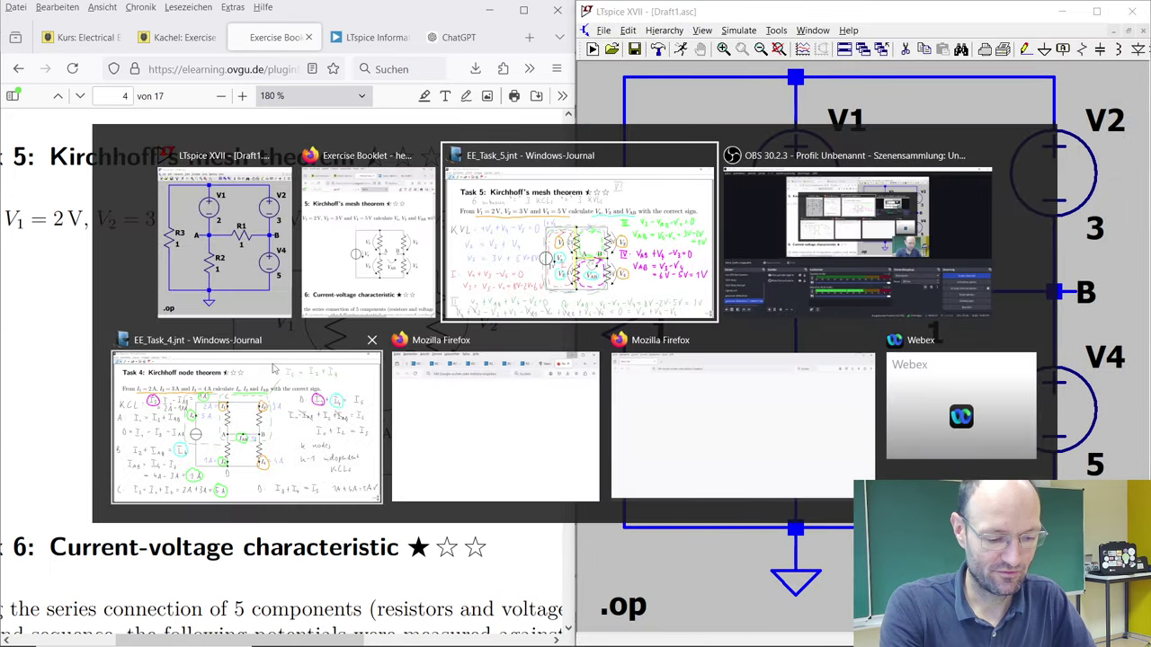
pyautogui.hotkey('alt', 'Tab')
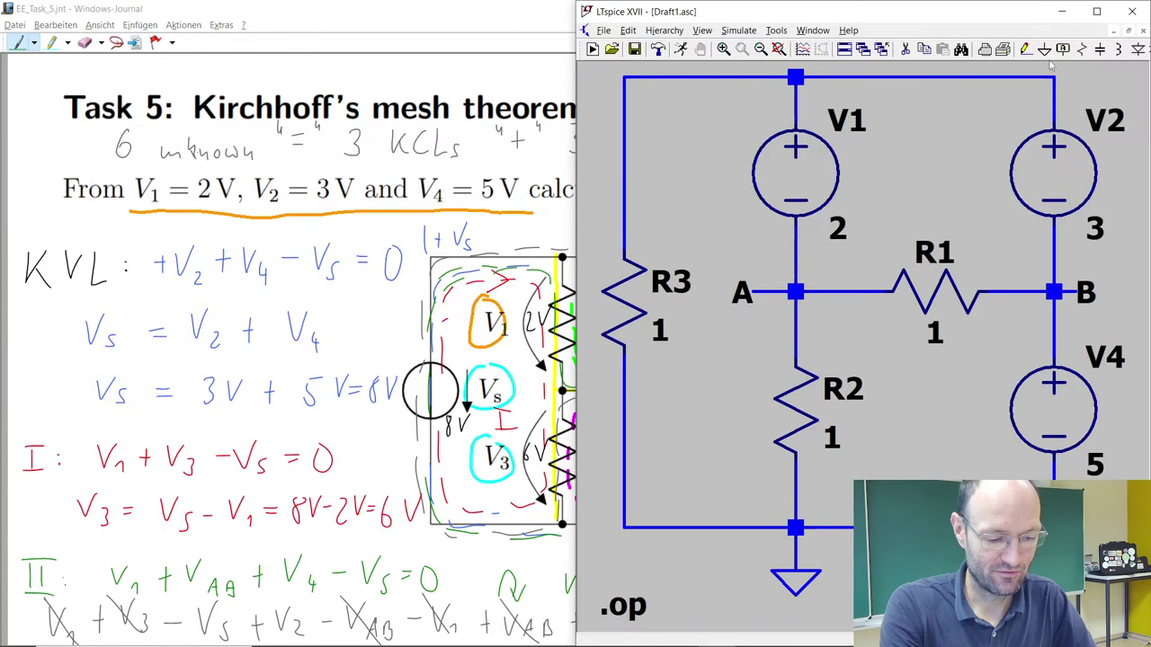
pyautogui.click(593, 49)
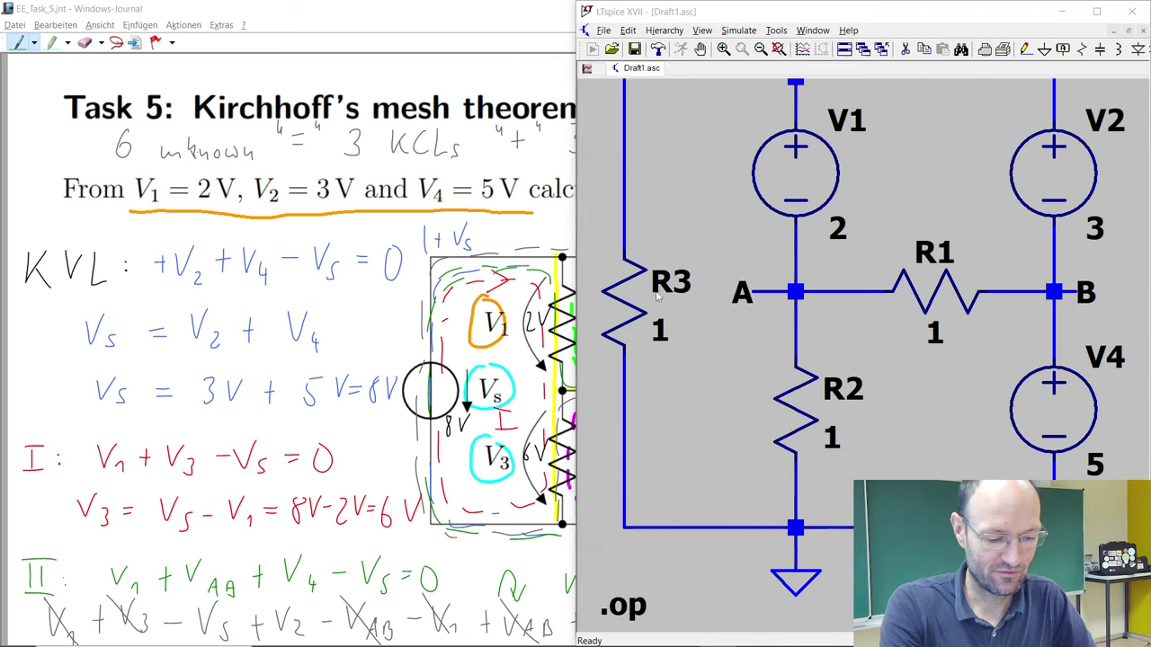
# - Move the results window off the sketch and bring the Windows Journal solution forward
pyautogui.moveTo(629, 175)
pyautogui.mouseDown()
pyautogui.moveTo(908, 155)
pyautogui.moveTo(891, 146)
pyautogui.mouseUp()
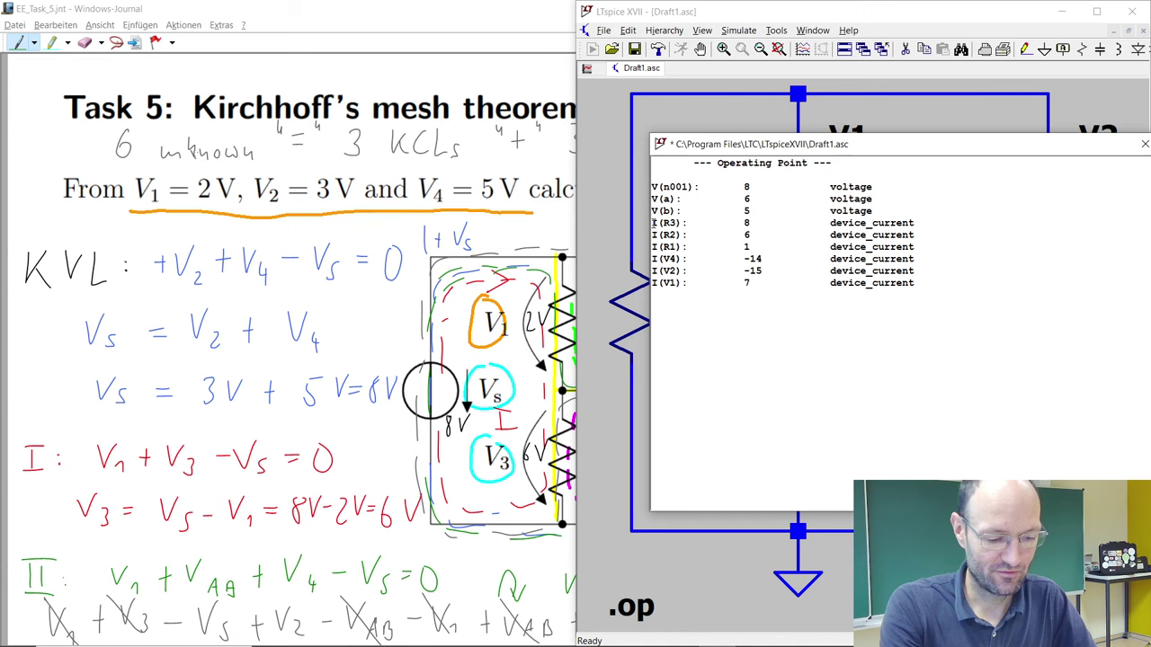
pyautogui.click(401, 18)
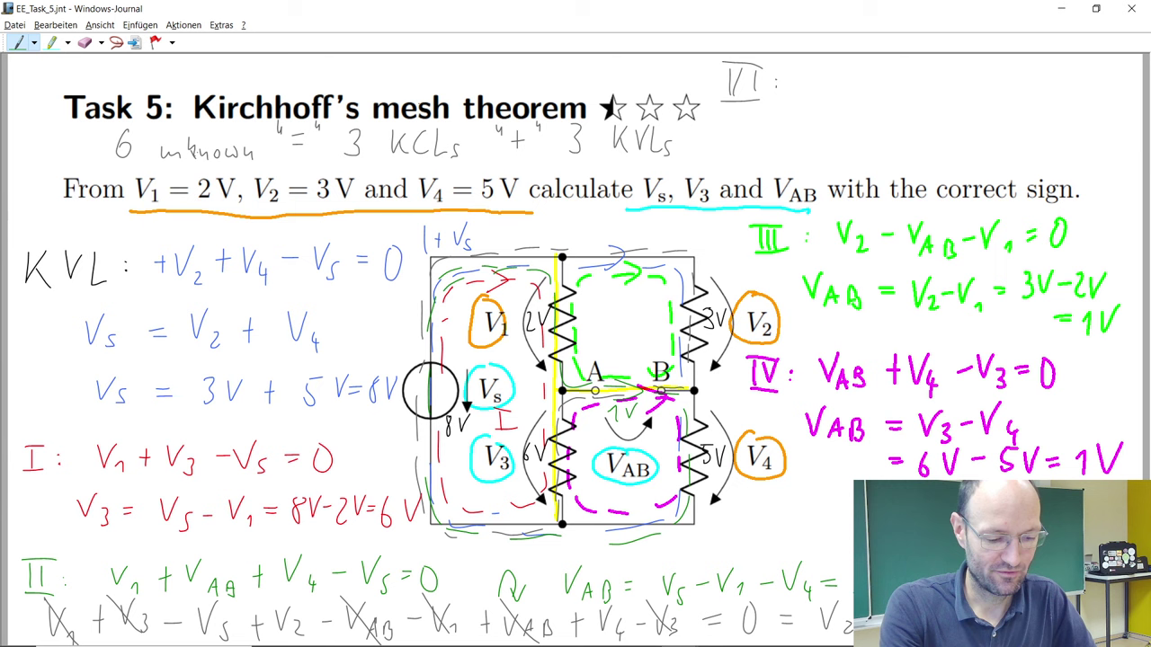
# - Highlight the 8V, 6V and both 1V results in cyan, then return to LTspice
pyautogui.click(54, 45)
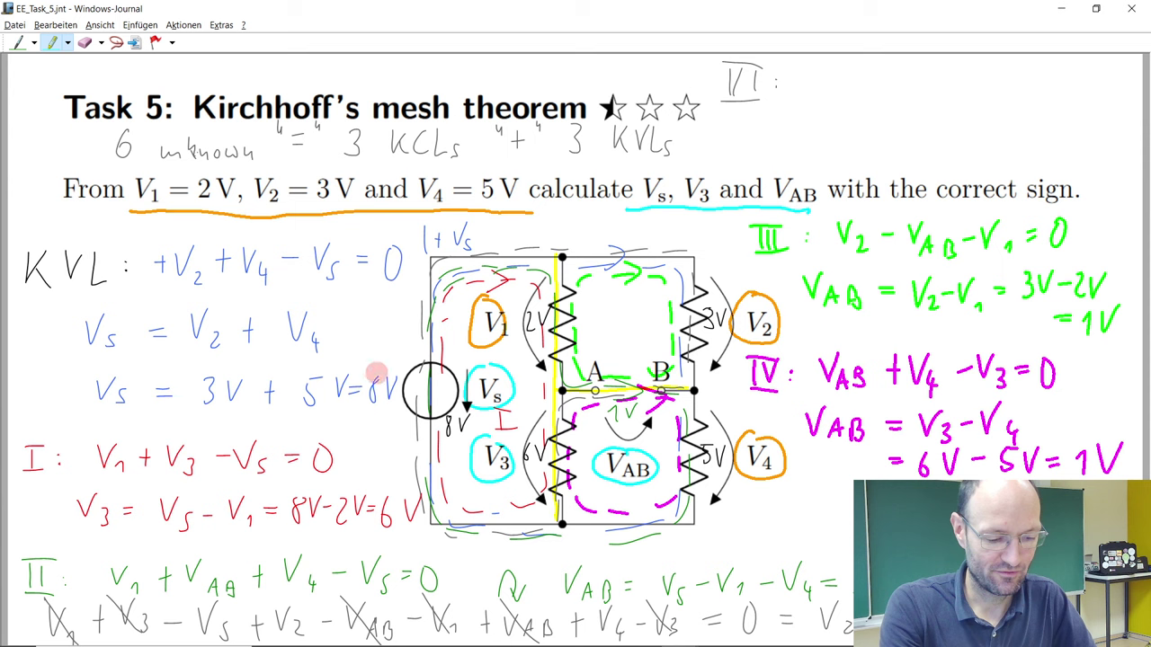
pyautogui.moveTo(384, 363)
pyautogui.mouseDown()
pyautogui.moveTo(356, 404)
pyautogui.moveTo(398, 409)
pyautogui.moveTo(385, 360)
pyautogui.mouseUp()
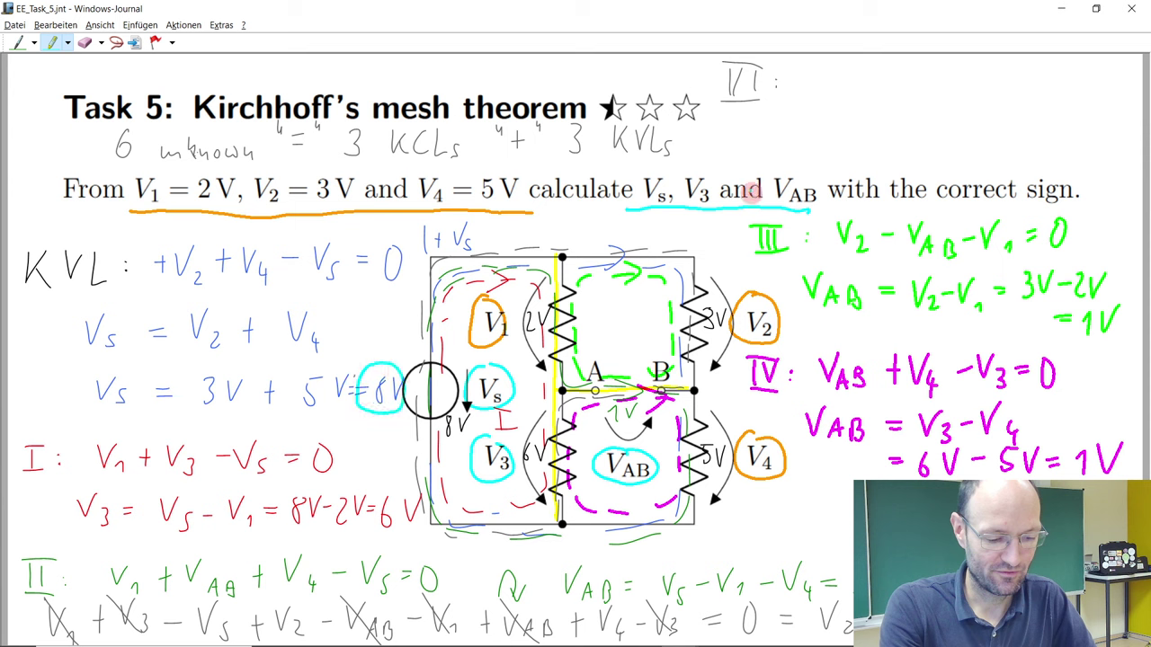
pyautogui.moveTo(398, 472)
pyautogui.mouseDown()
pyautogui.moveTo(375, 516)
pyautogui.moveTo(398, 536)
pyautogui.moveTo(419, 479)
pyautogui.mouseUp()
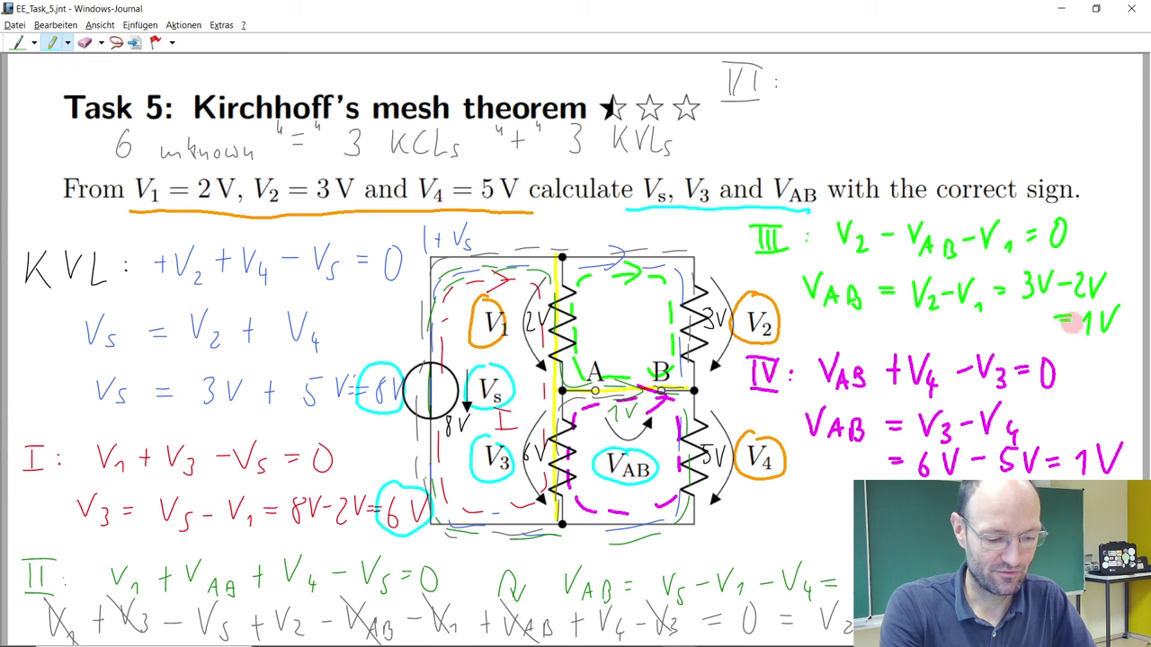
pyautogui.moveTo(1099, 300); pyautogui.dragTo(1137, 292)
pyautogui.moveTo(1104, 416)
pyautogui.mouseDown()
pyautogui.moveTo(1079, 477)
pyautogui.moveTo(1125, 415)
pyautogui.mouseUp()
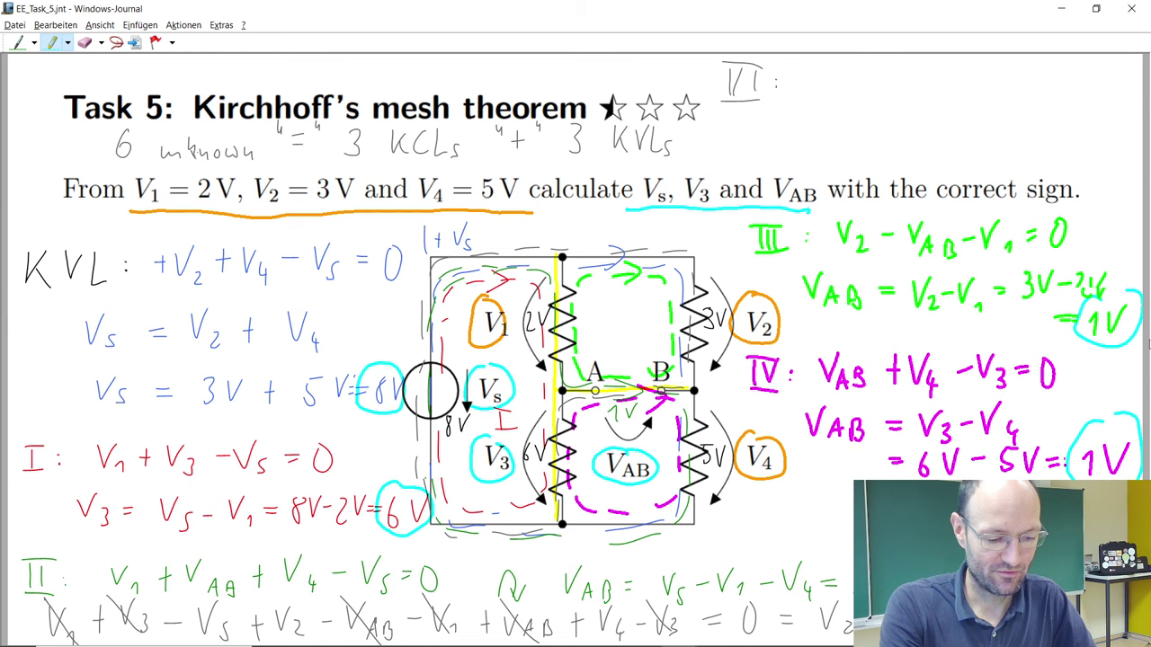
pyautogui.hotkey('alt', 'Tab')
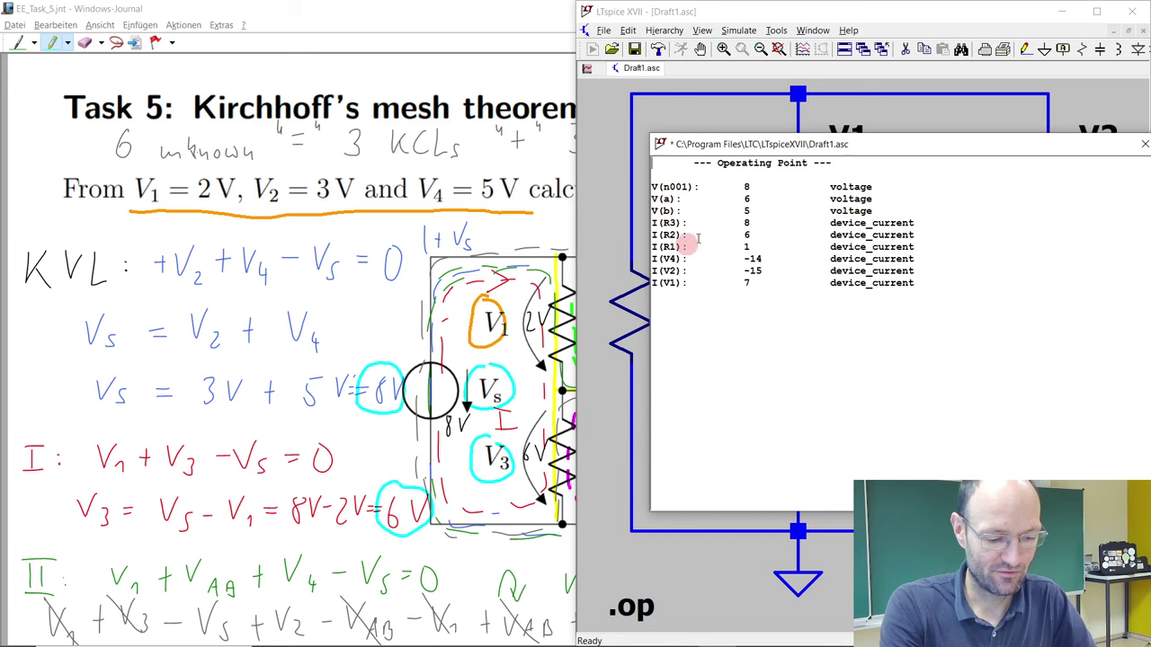
# - Rename resistors R1, R2 and R3 to RAB, R3 and Rs
pyautogui.click(1145, 144)
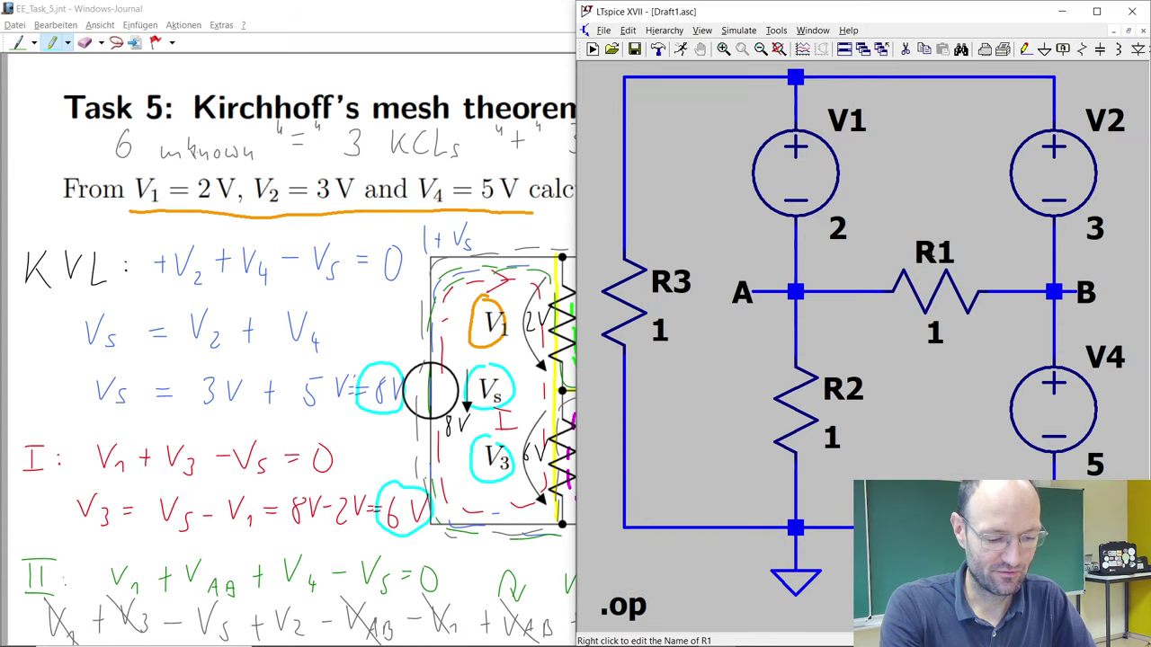
pyautogui.rightClick(935, 253)
pyautogui.press('BackSpace')
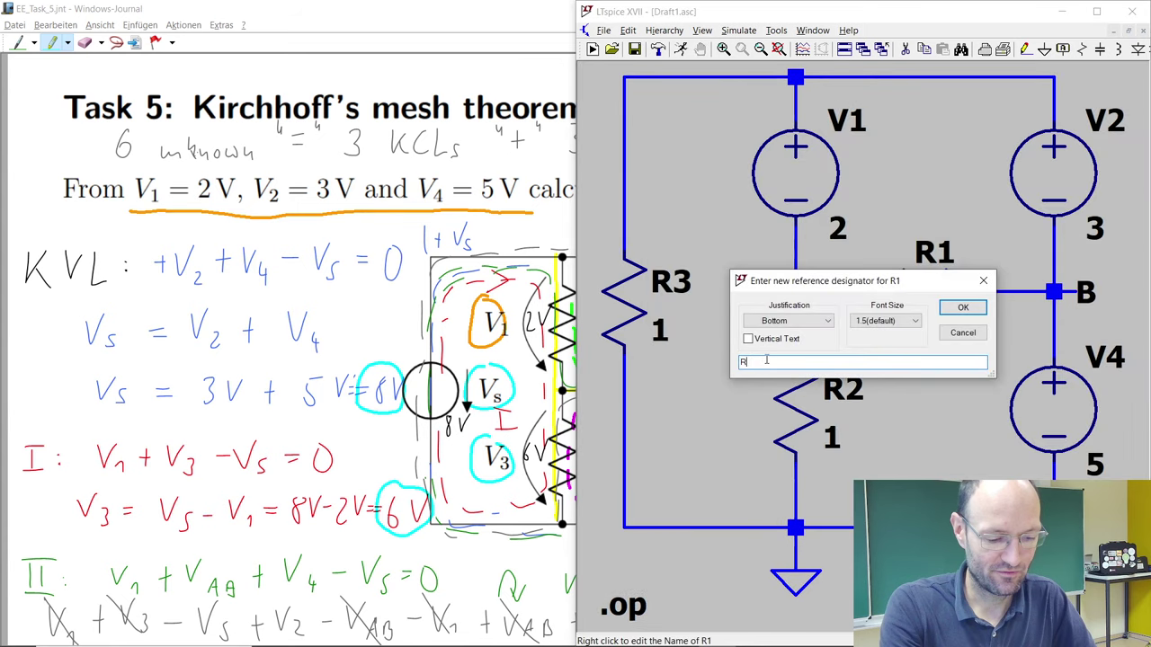
pyautogui.press('Return')
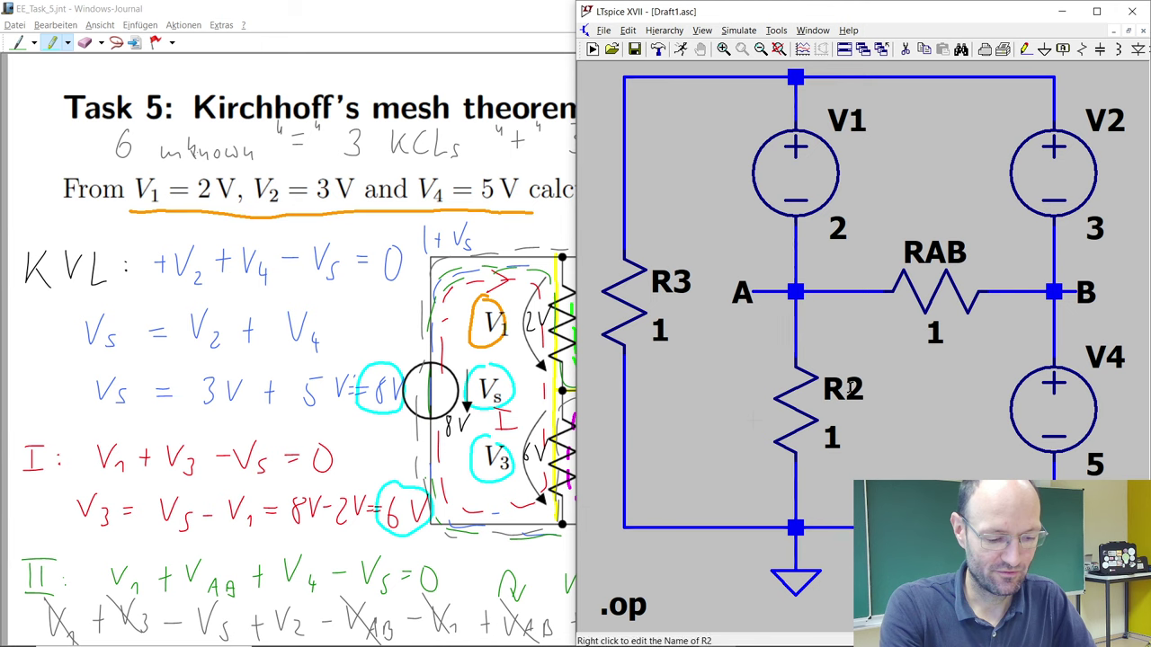
pyautogui.rightClick(829, 389)
pyautogui.press('Right')
pyautogui.press('BackSpace')
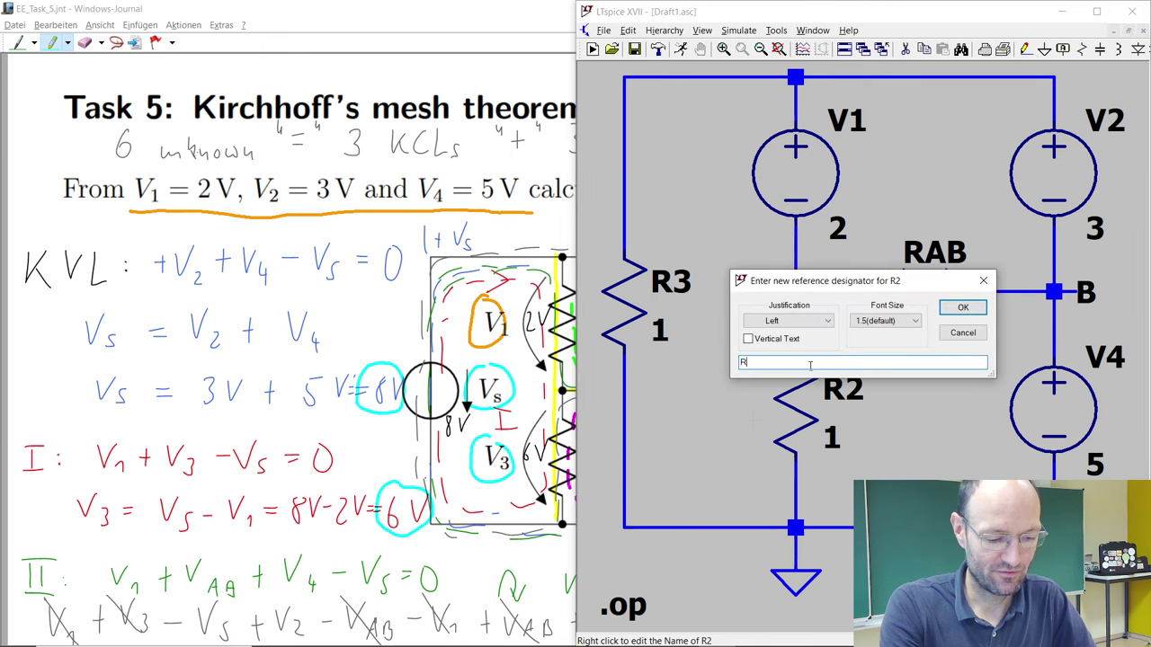
pyautogui.write('3')
pyautogui.press('Return')
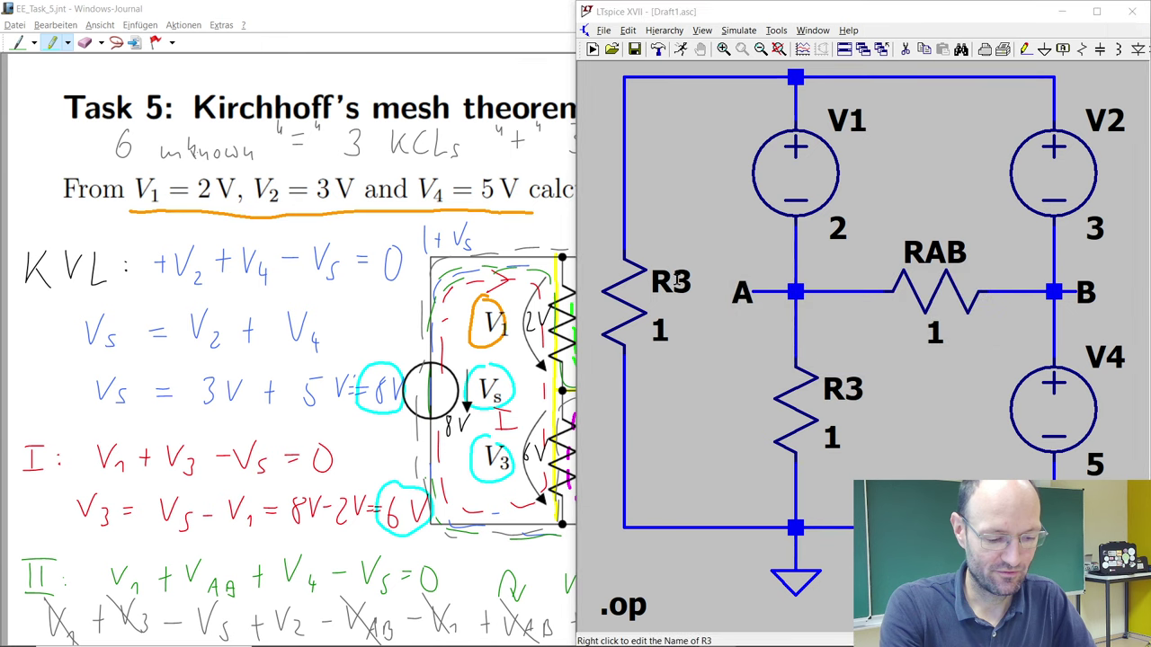
pyautogui.rightClick(831, 387)
pyautogui.click(777, 361)
pyautogui.press('BackSpace')
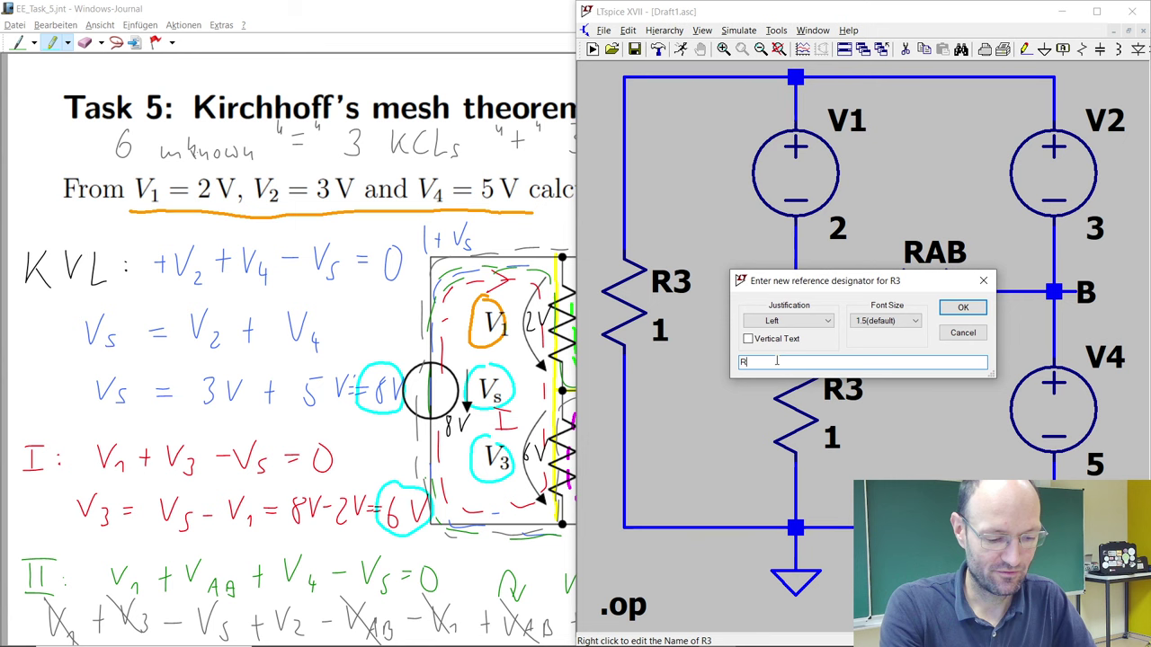
pyautogui.press('Return')
# - Rerun the operating-point simulation and mark the currents through Rab, R3 and Rs
pyautogui.hotkey('alt', 's')
pyautogui.press('r')
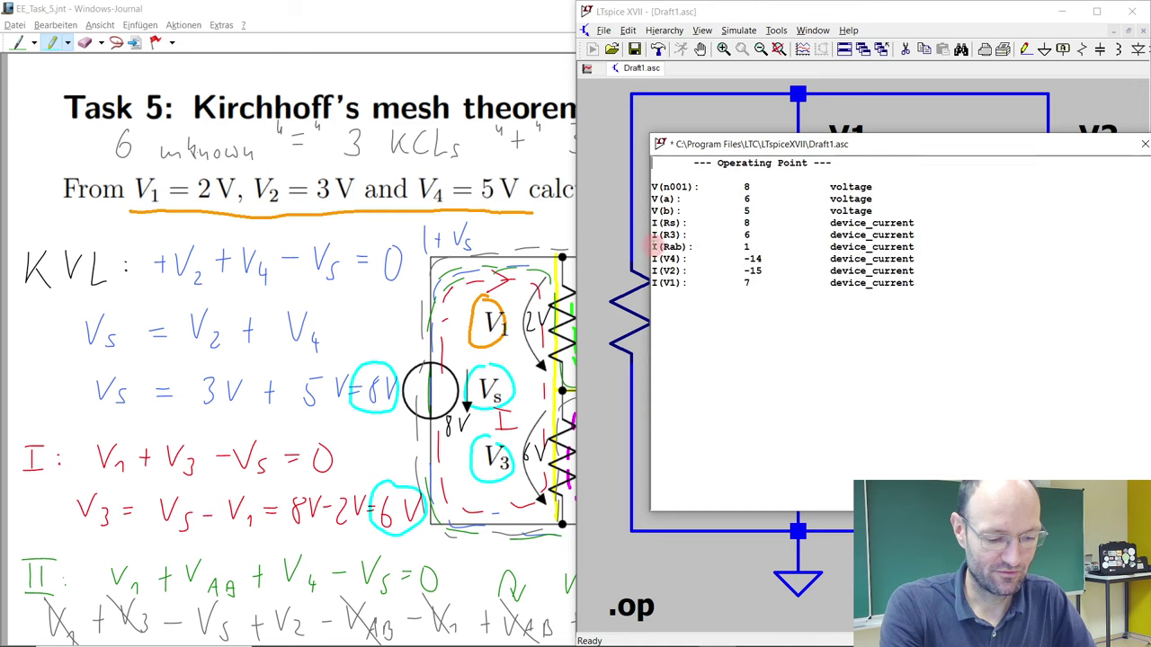
pyautogui.moveTo(656, 245); pyautogui.dragTo(750, 241)
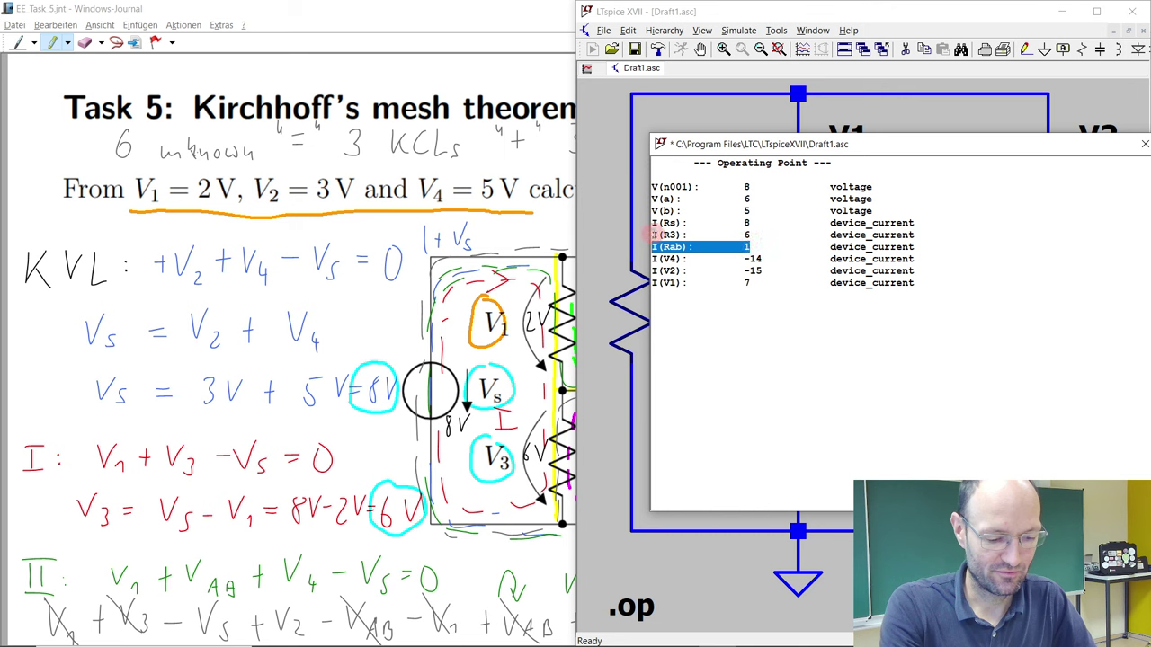
pyautogui.moveTo(655, 235); pyautogui.dragTo(749, 233)
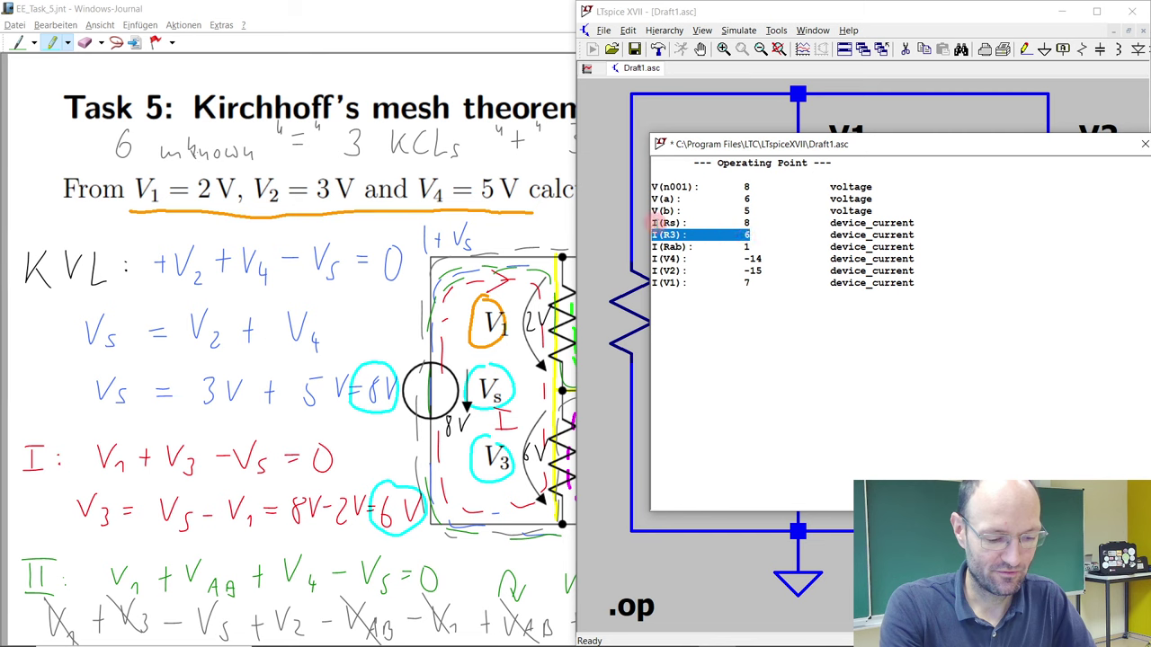
pyautogui.moveTo(662, 222); pyautogui.dragTo(749, 219)
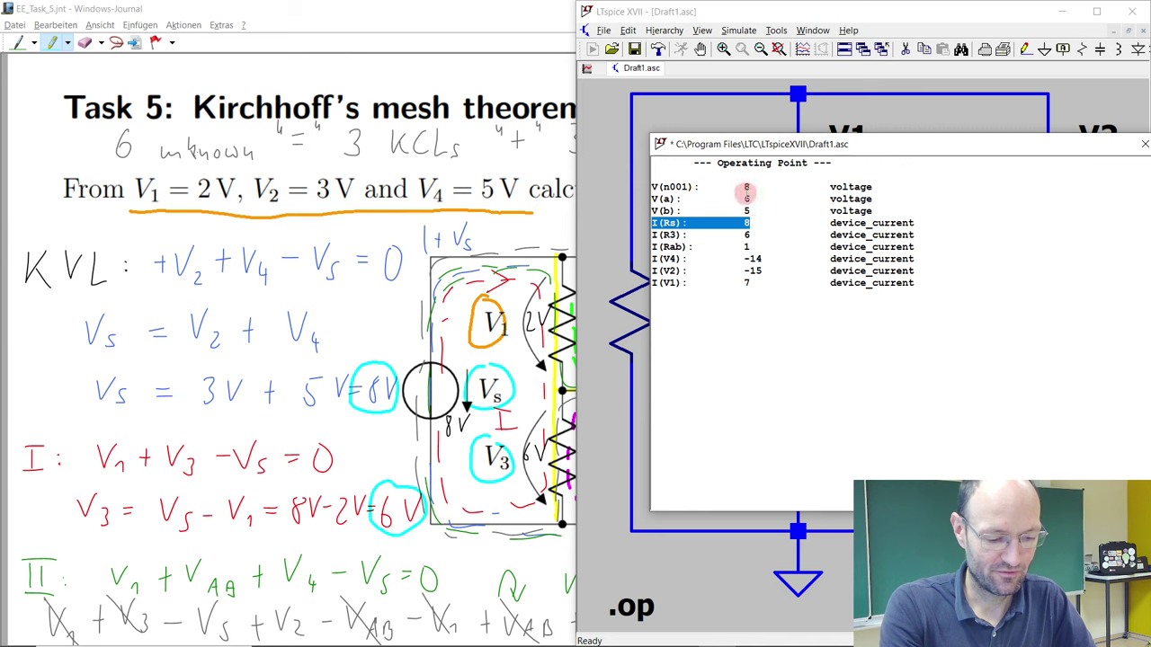
# - Label the top node of the schematic as net C
pyautogui.click(1145, 144)
pyautogui.scroll(2, 759, 266)
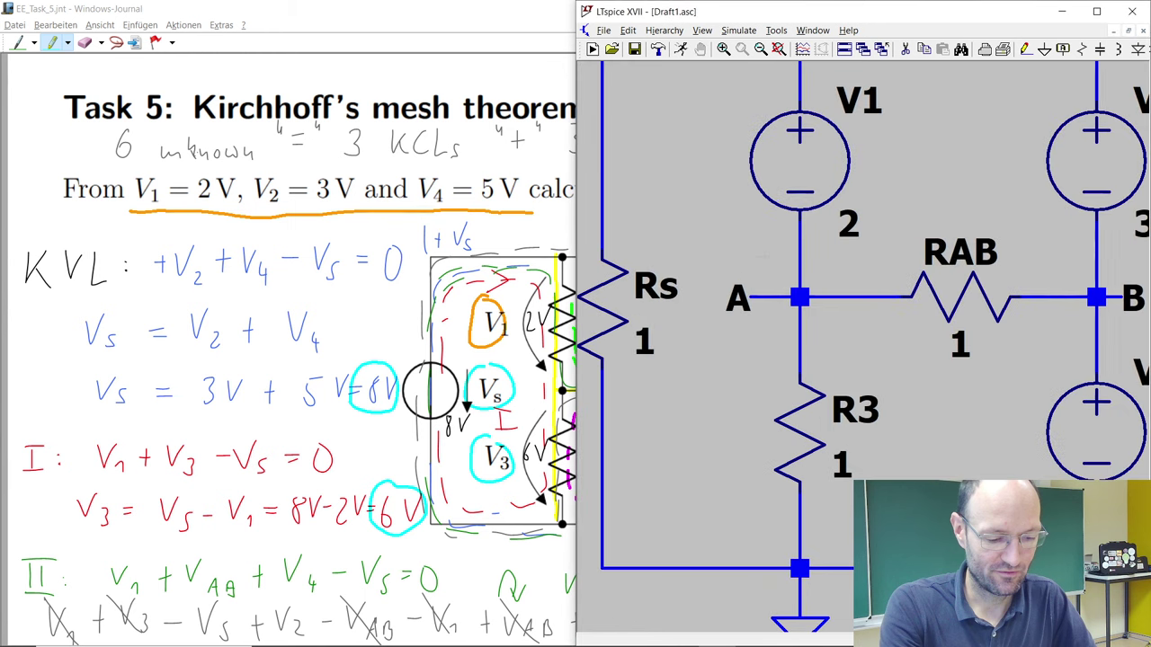
pyautogui.scroll(-1, 766, 261)
pyautogui.press('F4')
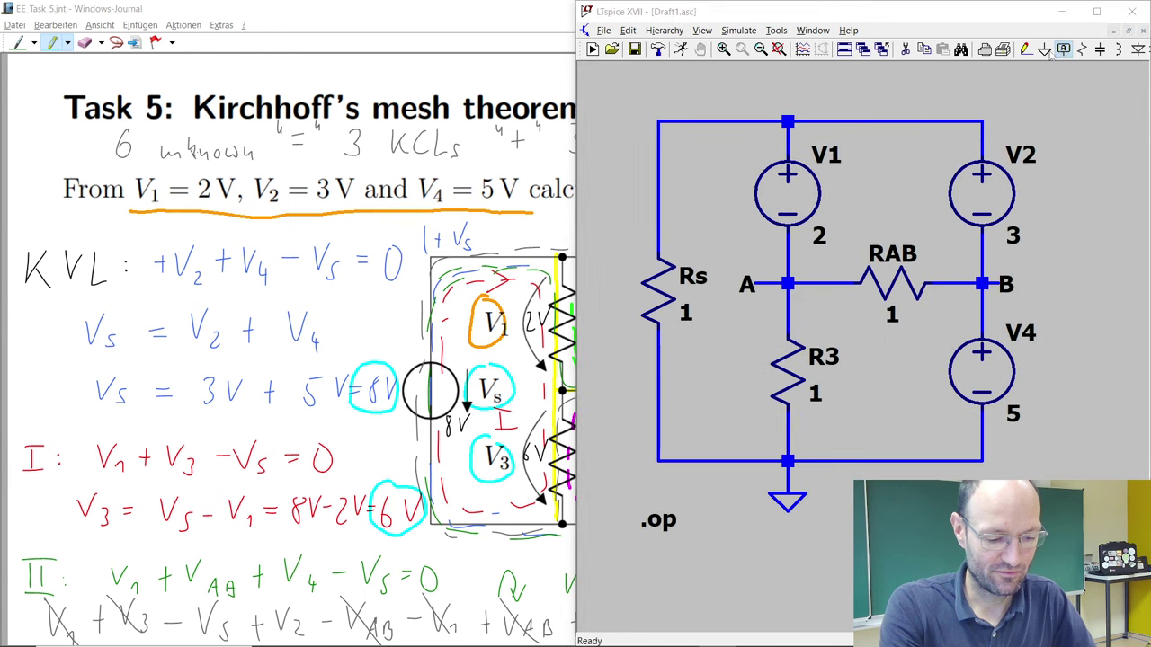
pyautogui.write('C')
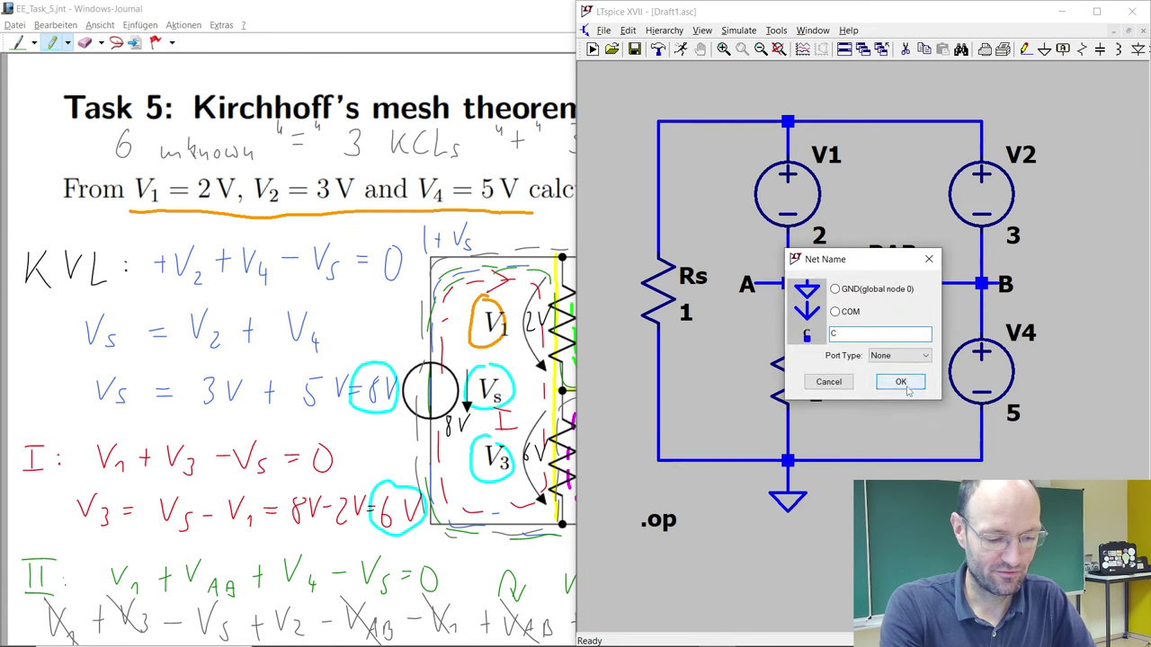
pyautogui.press('Return')
pyautogui.click(787, 105)
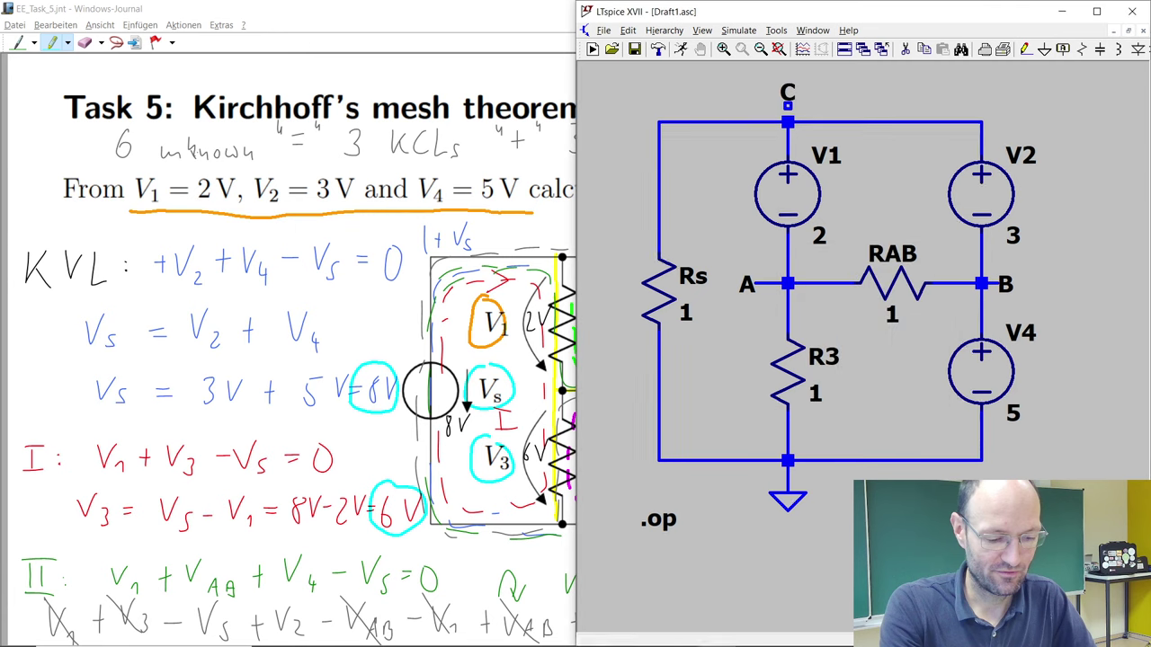
# - Rerun the simulation so V(c) reads 8, then bring the handwritten notes forward
pyautogui.click(1025, 50)
pyautogui.scroll(1, 726, 101)
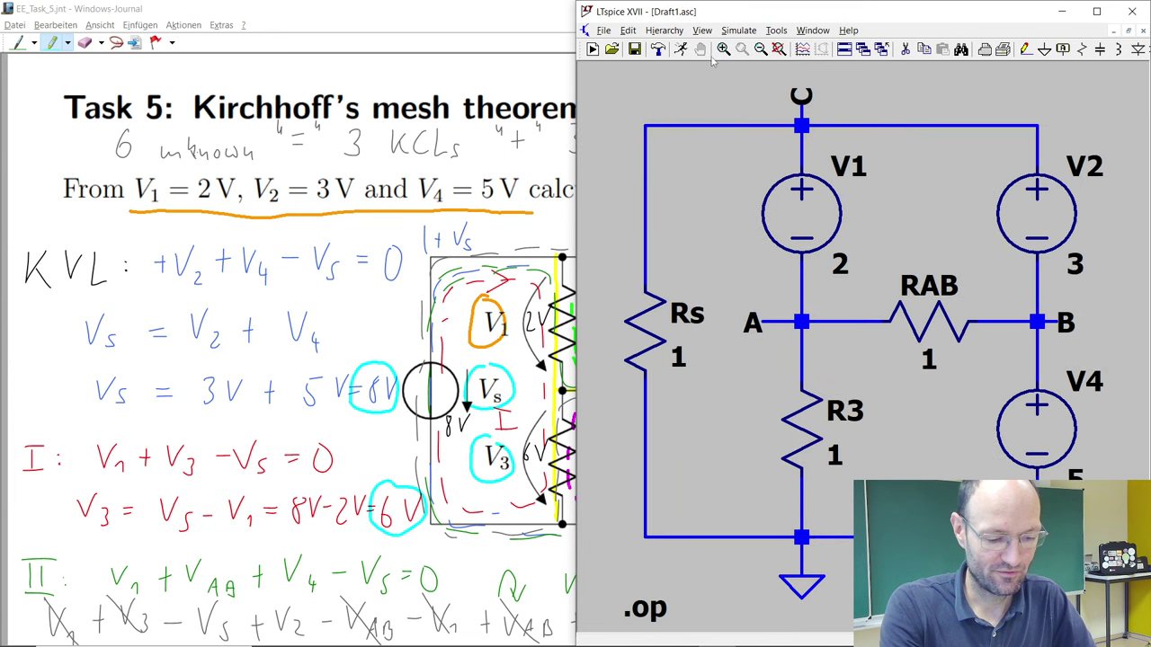
pyautogui.click(680, 50)
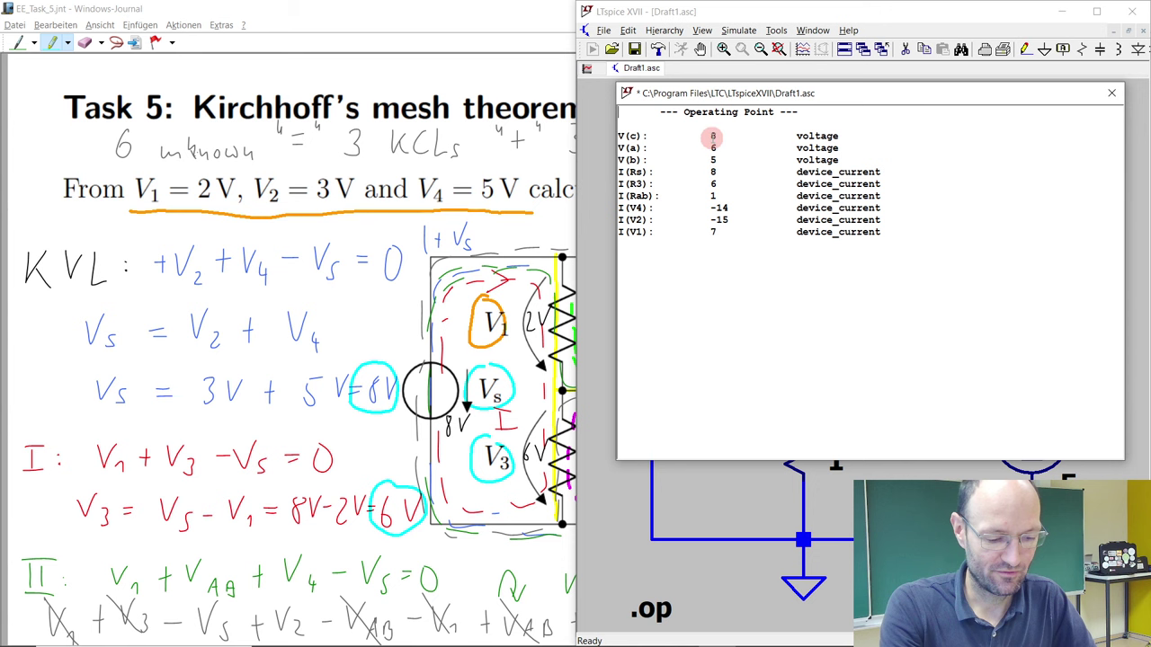
pyautogui.click(497, 21)
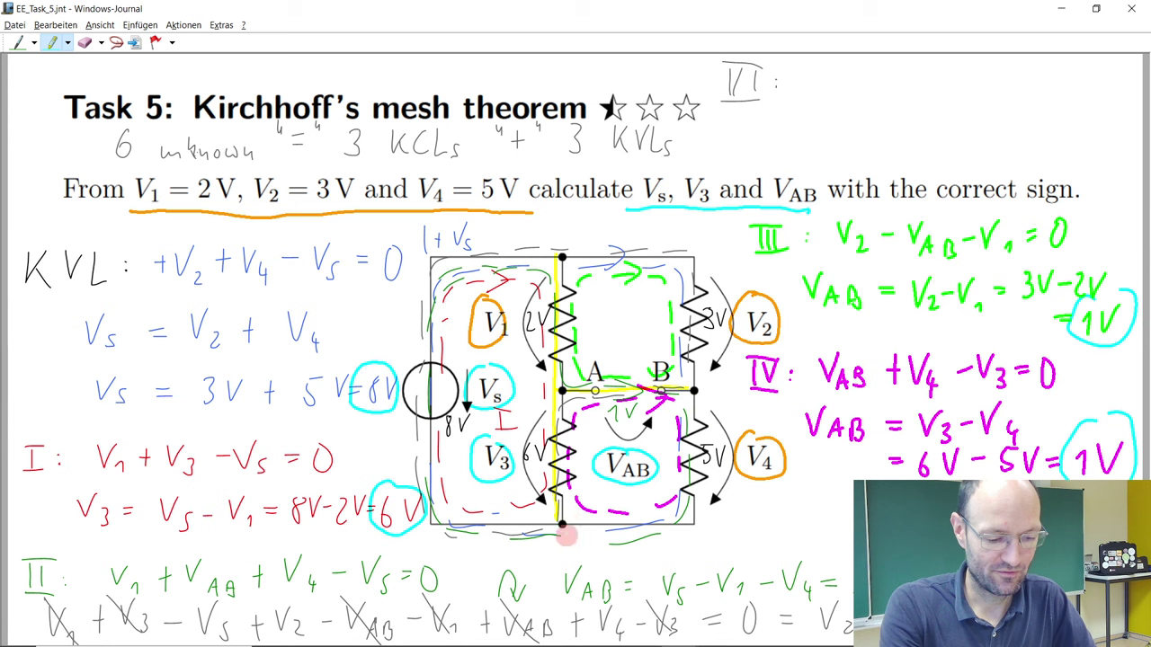
# - In black ink, draw a ground symbol under the bottom node and write C at the top node
pyautogui.click(34, 42)
pyautogui.click(36, 60)
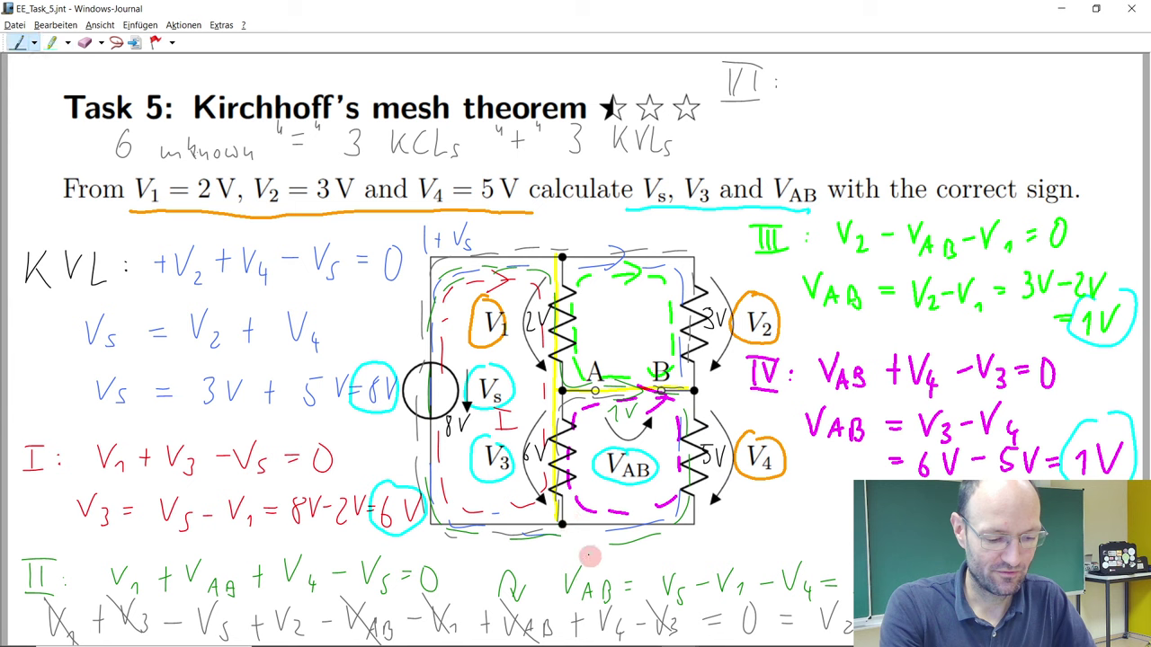
pyautogui.moveTo(550, 545); pyautogui.dragTo(576, 545)
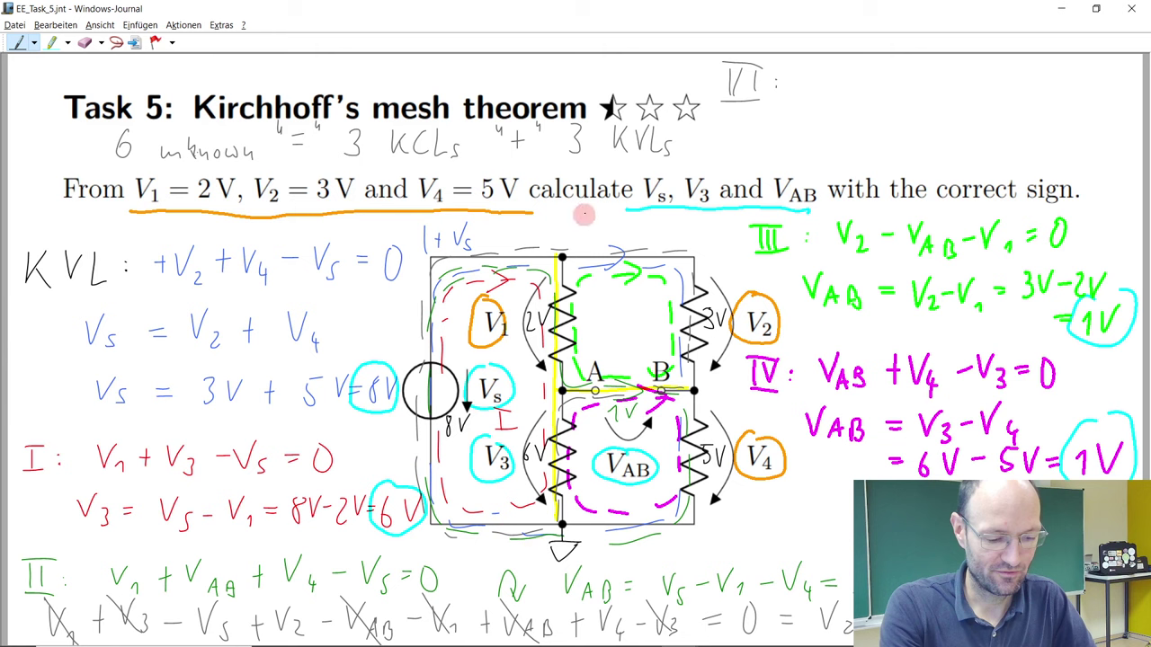
pyautogui.moveTo(568, 232)
pyautogui.mouseDown()
pyautogui.moveTo(576, 221)
pyautogui.moveTo(579, 238)
pyautogui.mouseUp()
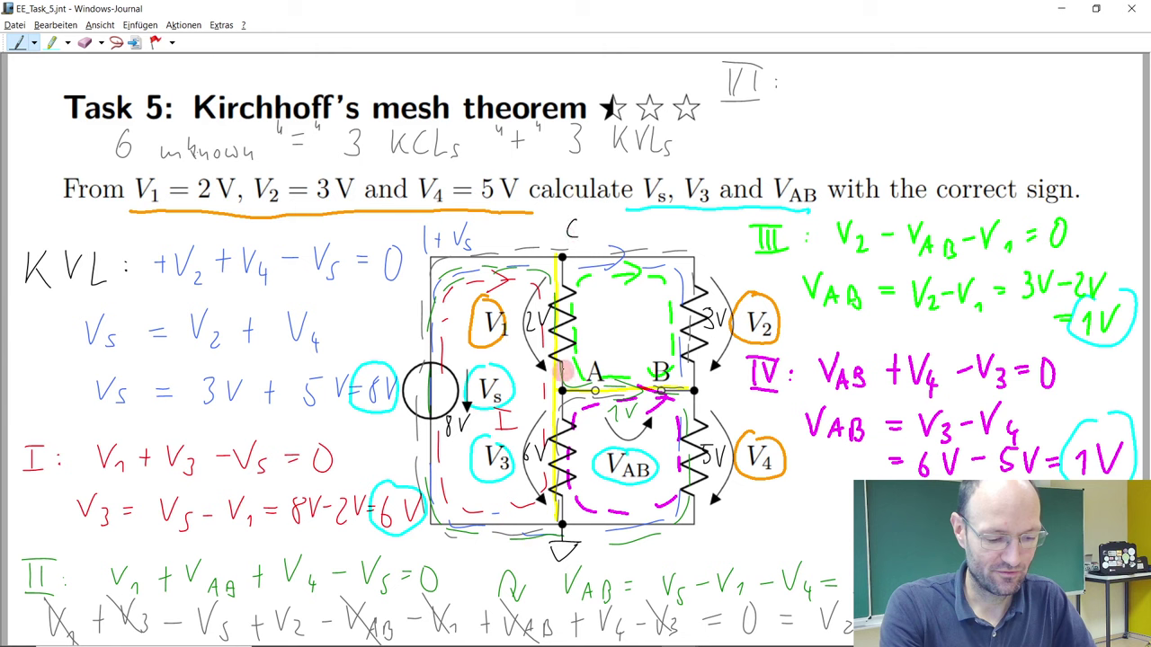